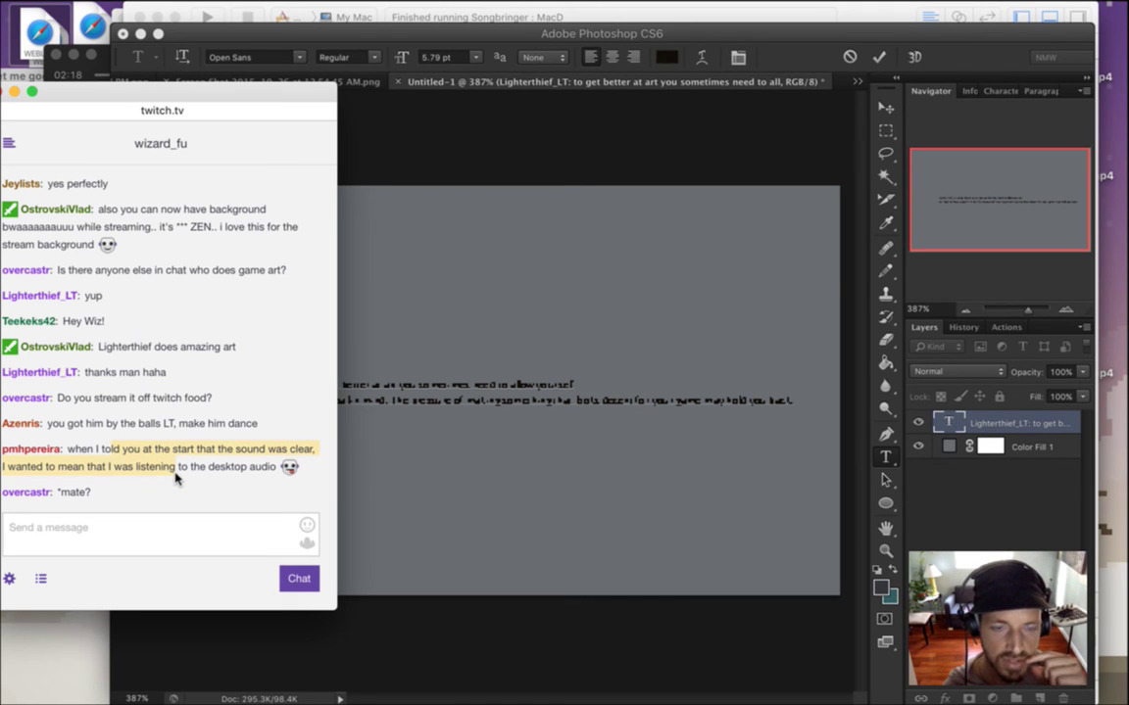
Read the latest chat messages and post the bearded sunglasses emote in the chat.
{"action": "left_click", "coordinate": [233, 477]}
{"action": "left_click_drag", "start_coordinate": [274, 469], "coordinate": [177, 453]}
{"action": "left_click_drag", "start_coordinate": [96, 428], "coordinate": [259, 423]}
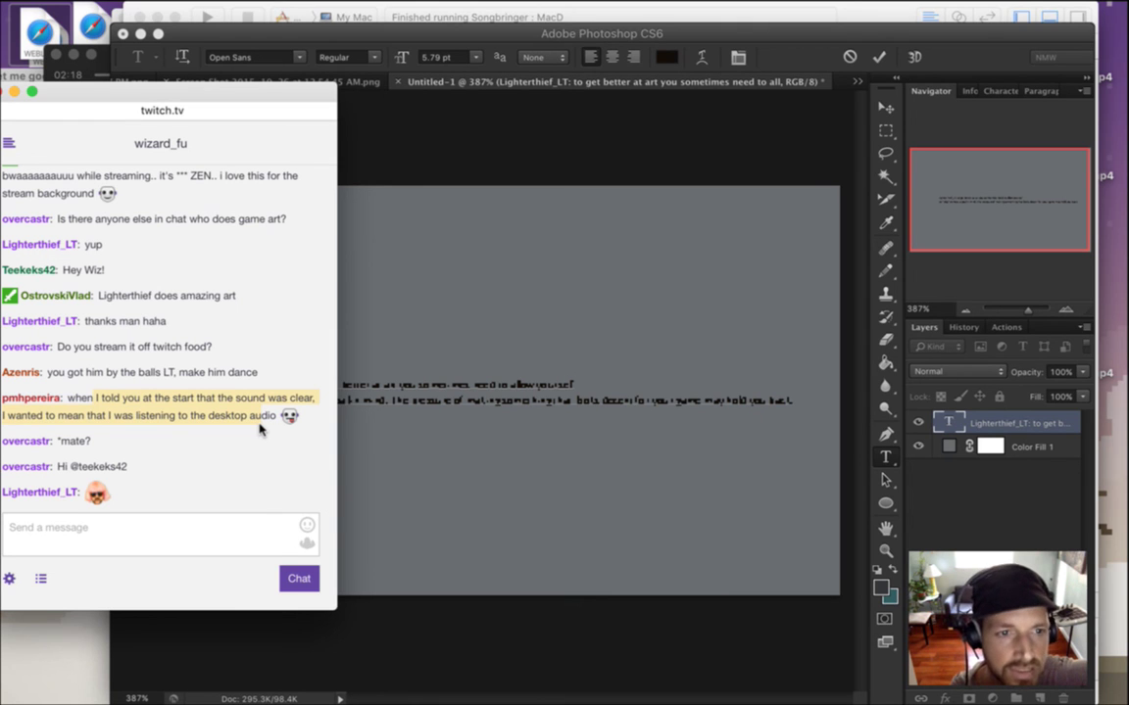
{"action": "left_click_drag", "start_coordinate": [97, 219], "coordinate": [130, 245]}
{"action": "left_click", "coordinate": [91, 244]}
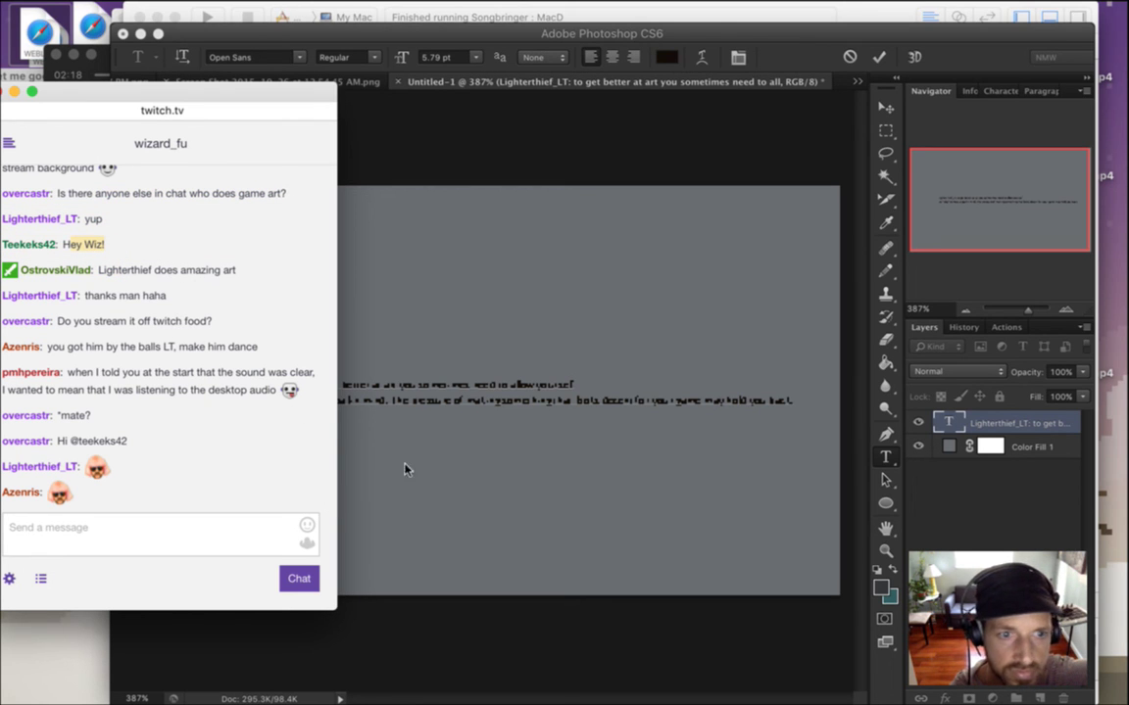
{"action": "left_click_drag", "start_coordinate": [93, 497], "coordinate": [49, 497]}
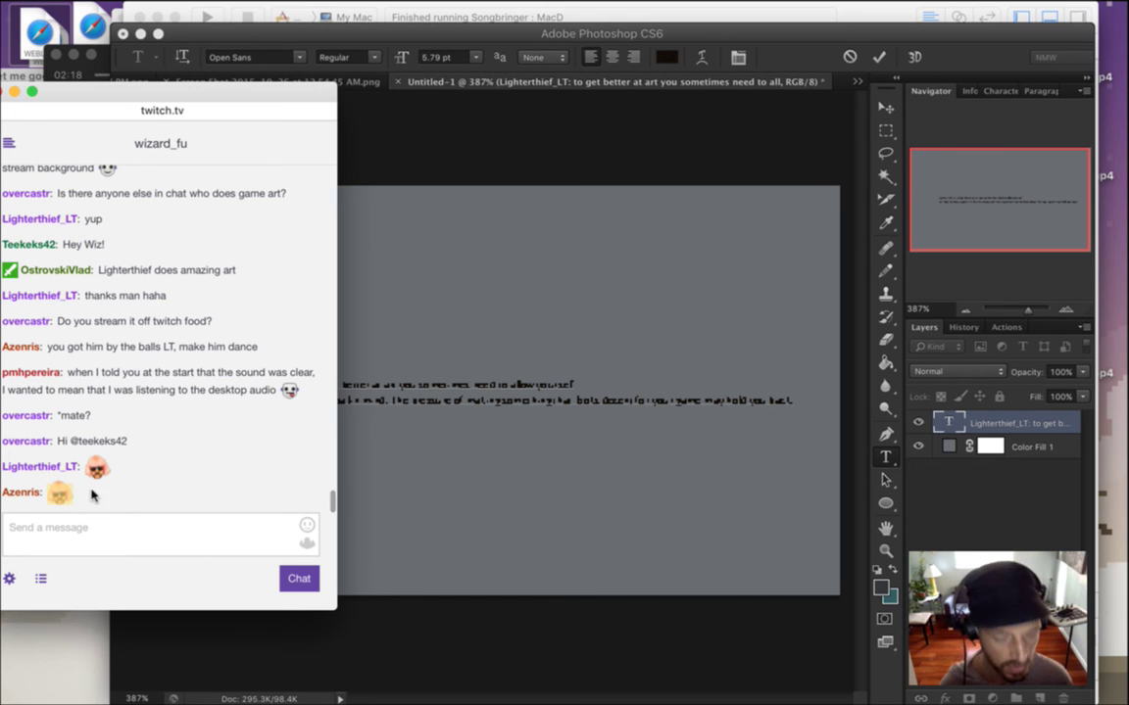
{"action": "left_click", "coordinate": [119, 542]}
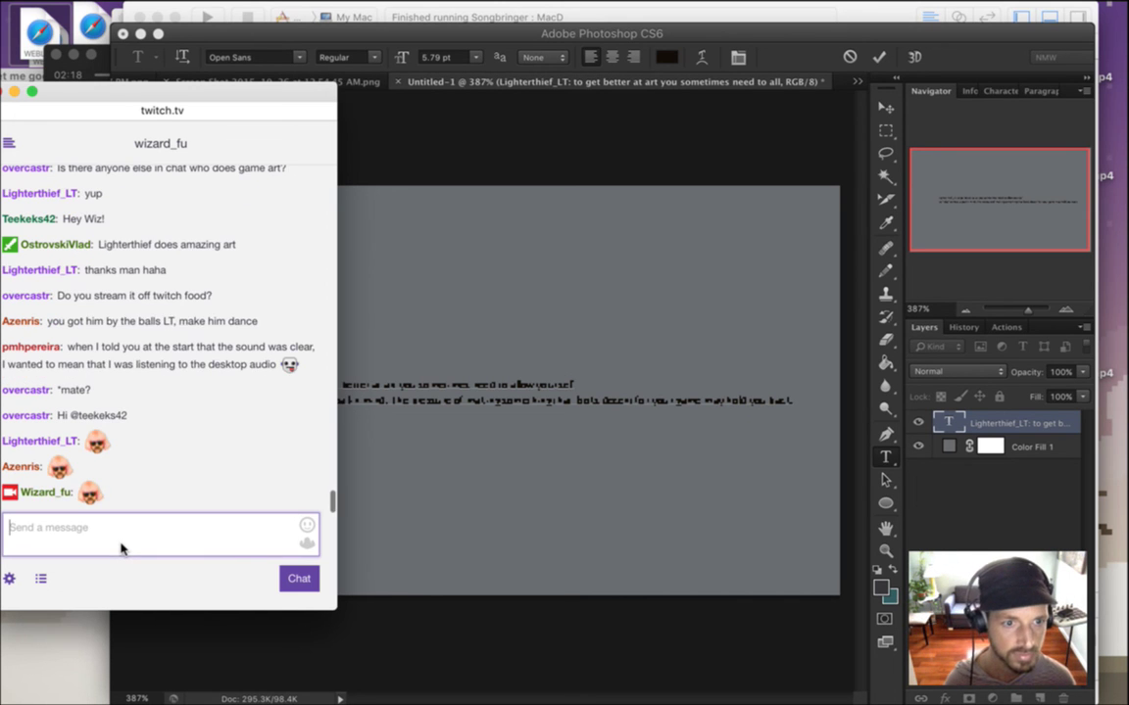
Switch to Photoshop and try to set the quote text's font size to 10 pt.
{"action": "left_click", "coordinate": [438, 640]}
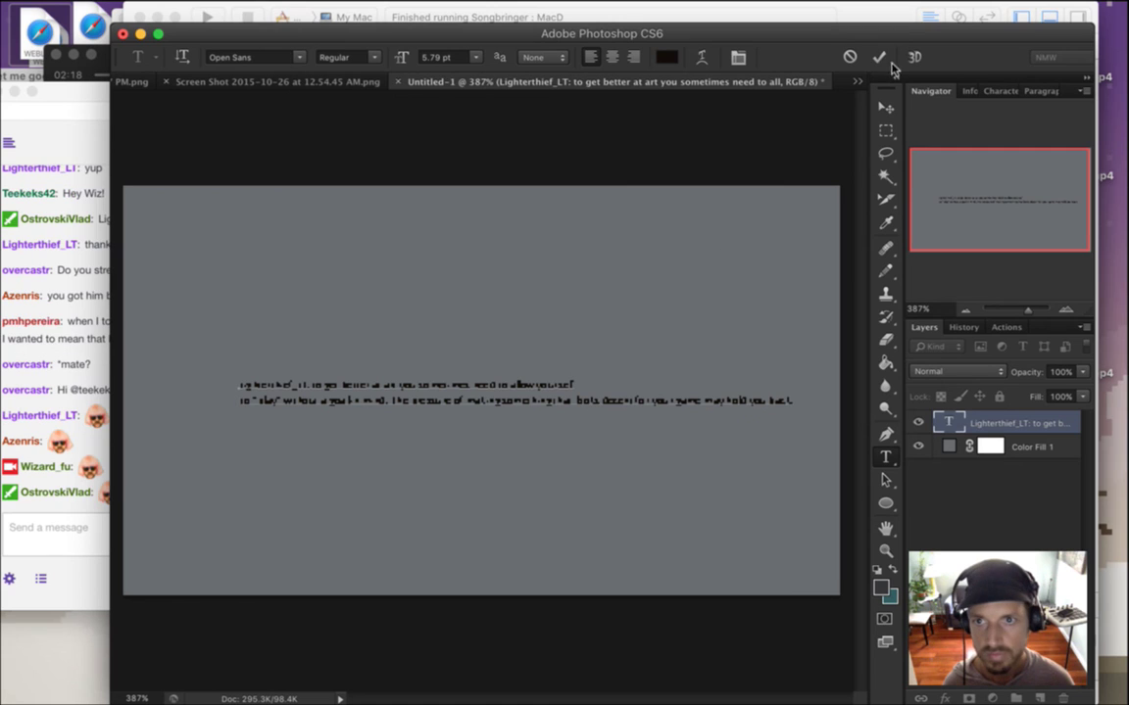
{"action": "left_click", "coordinate": [1000, 90]}
{"action": "left_click", "coordinate": [989, 134]}
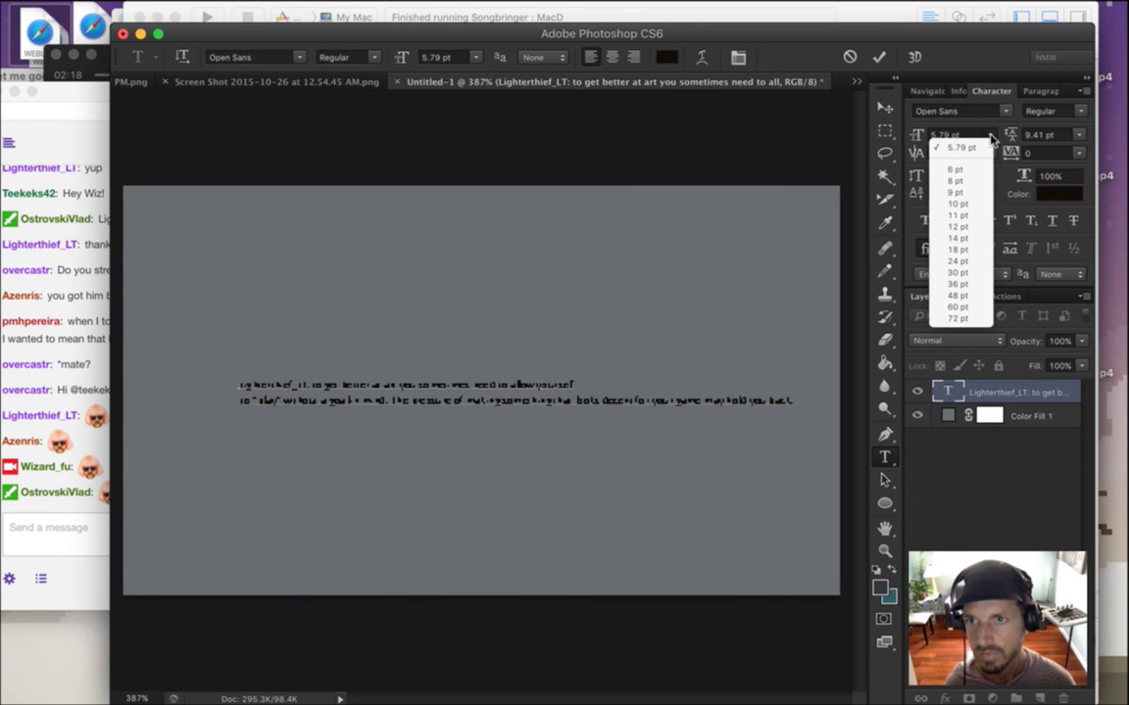
{"action": "left_click", "coordinate": [980, 204]}
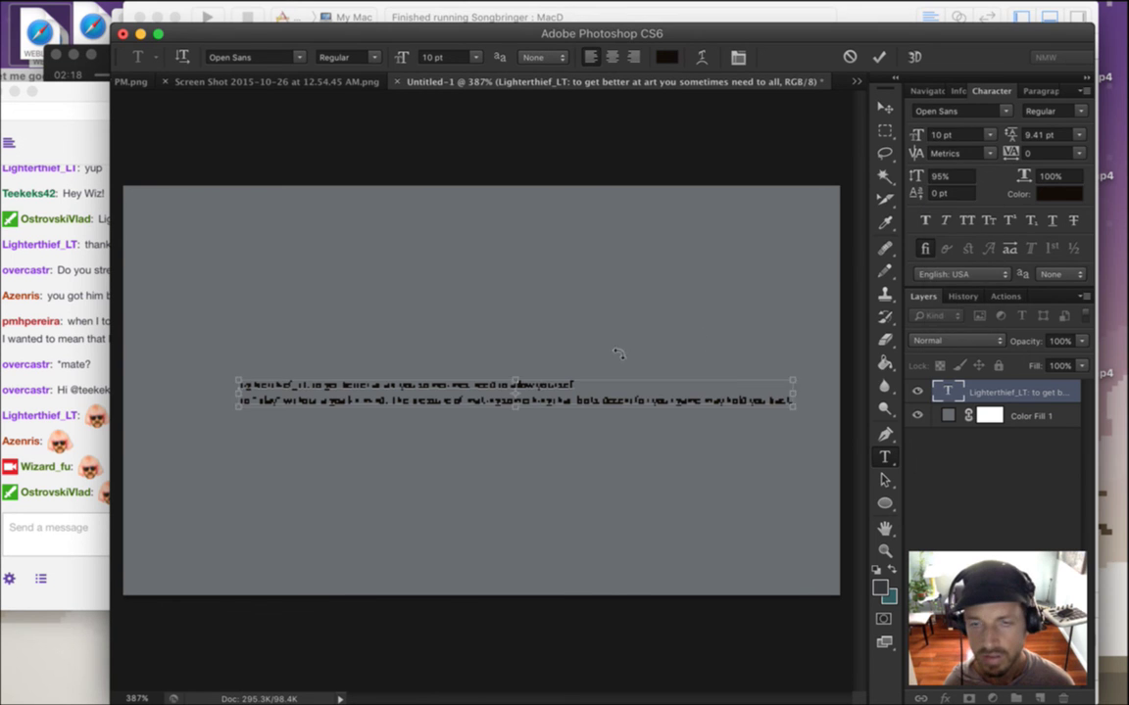
Switch to the Finder's Sounds folder and preview Beat2slow.mp3.
{"action": "key", "text": "super+Tab"}
{"action": "left_click", "coordinate": [600, 361]}
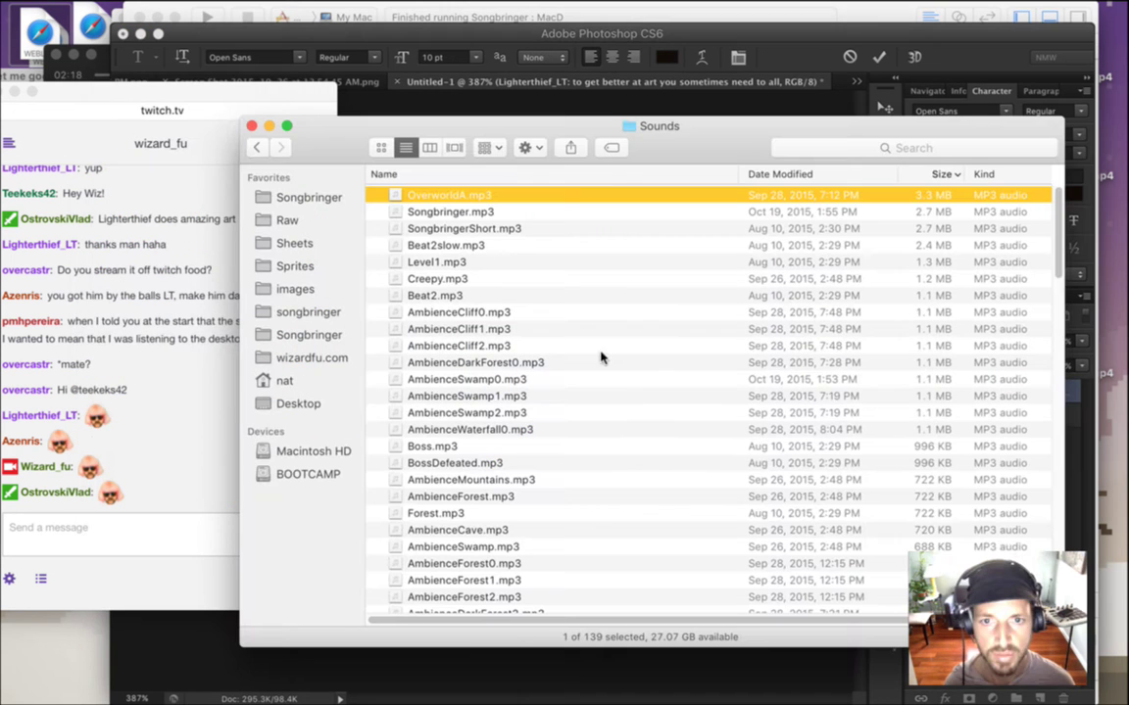
{"action": "left_click", "coordinate": [506, 246]}
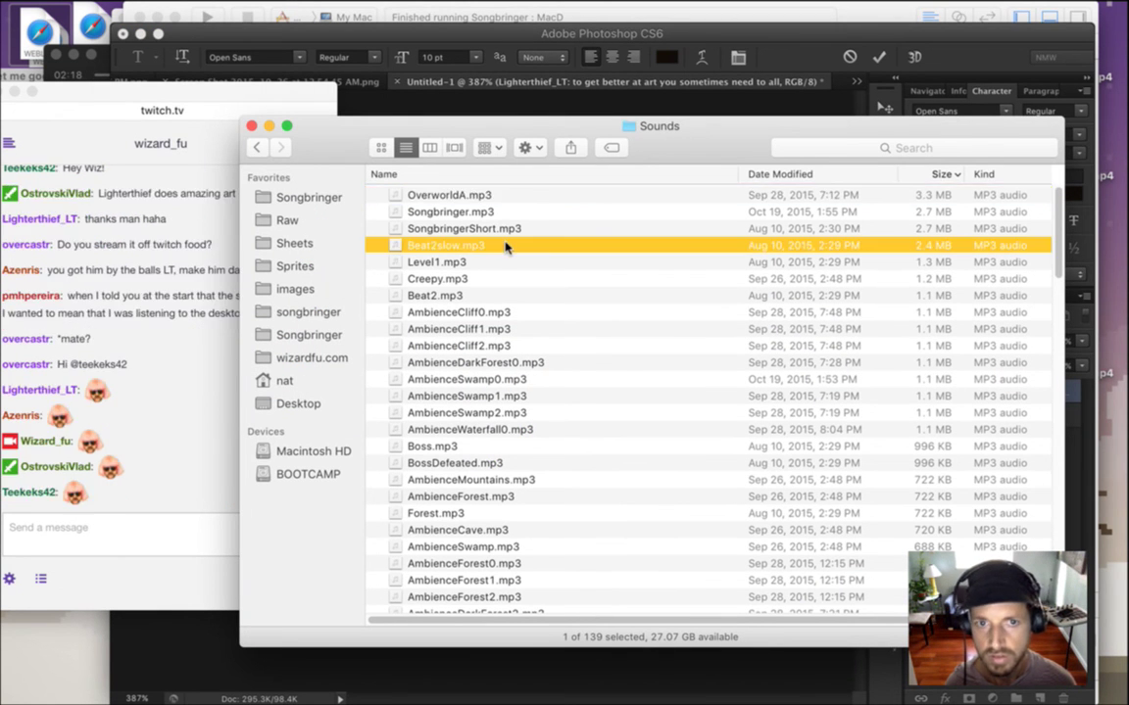
{"action": "key", "text": "space"}
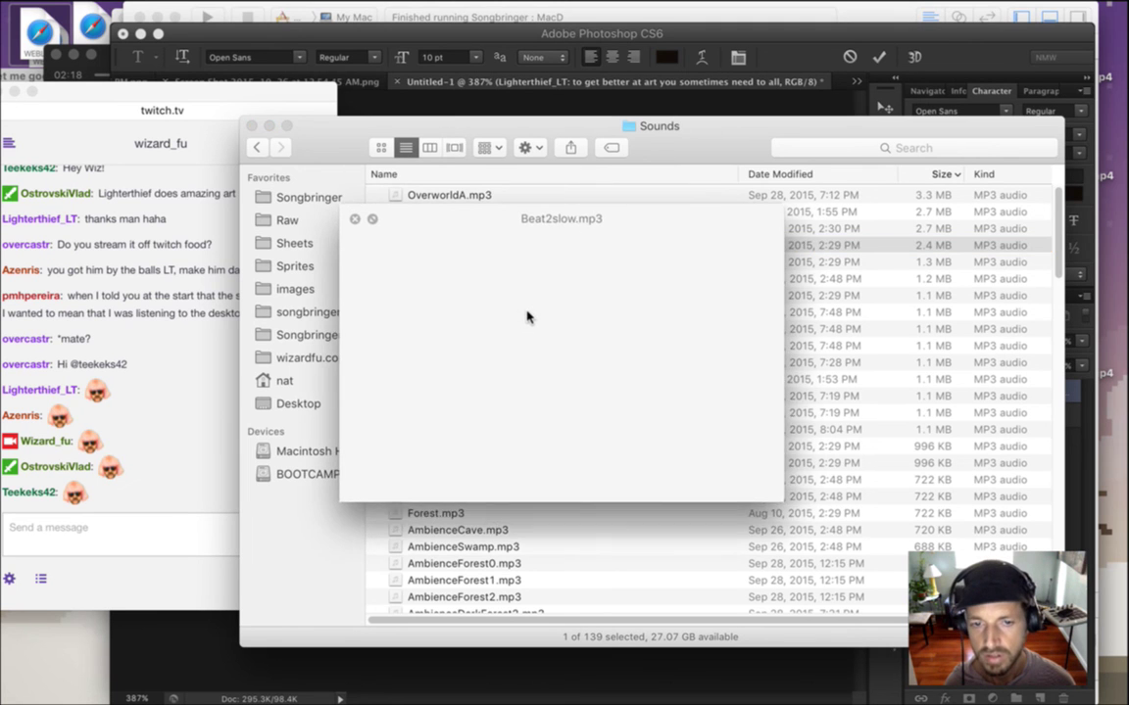
{"action": "key", "text": "space"}
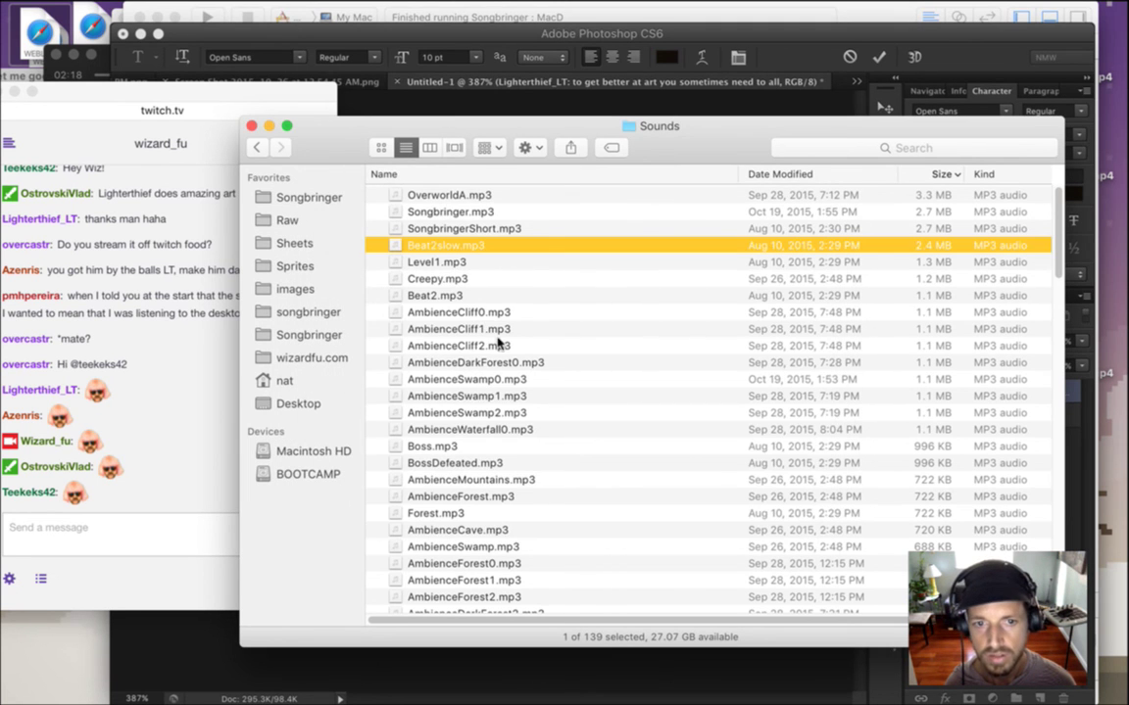
Open Boss.mp3 from the Sounds folder and start its playback.
{"action": "left_click", "coordinate": [480, 445]}
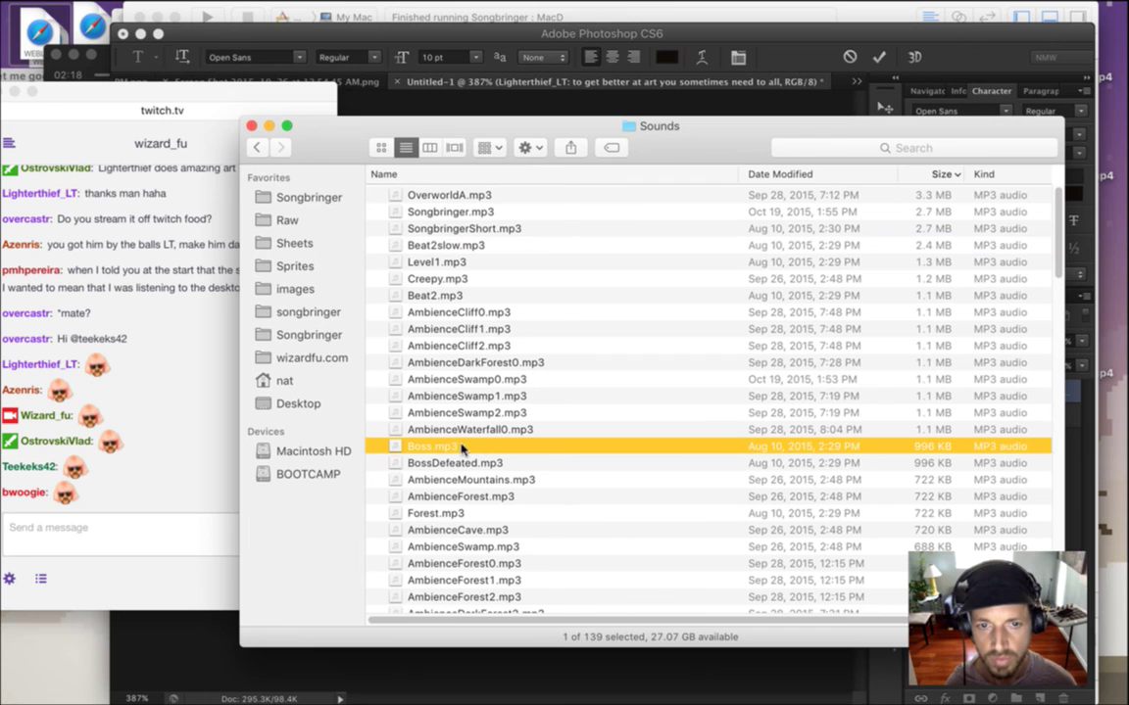
{"action": "double_click", "coordinate": [464, 448]}
{"action": "left_click", "coordinate": [189, 124]}
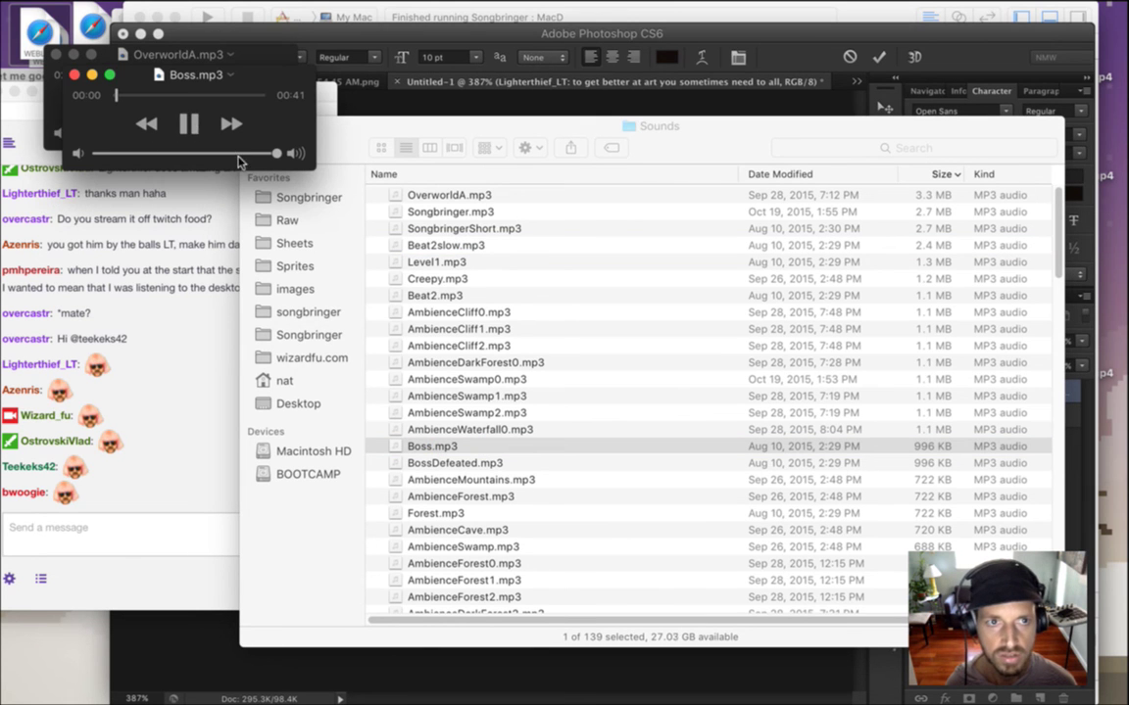
Return to Photoshop, break the quote's long second line after "something that", and commit the text.
{"action": "left_click", "coordinate": [725, 26]}
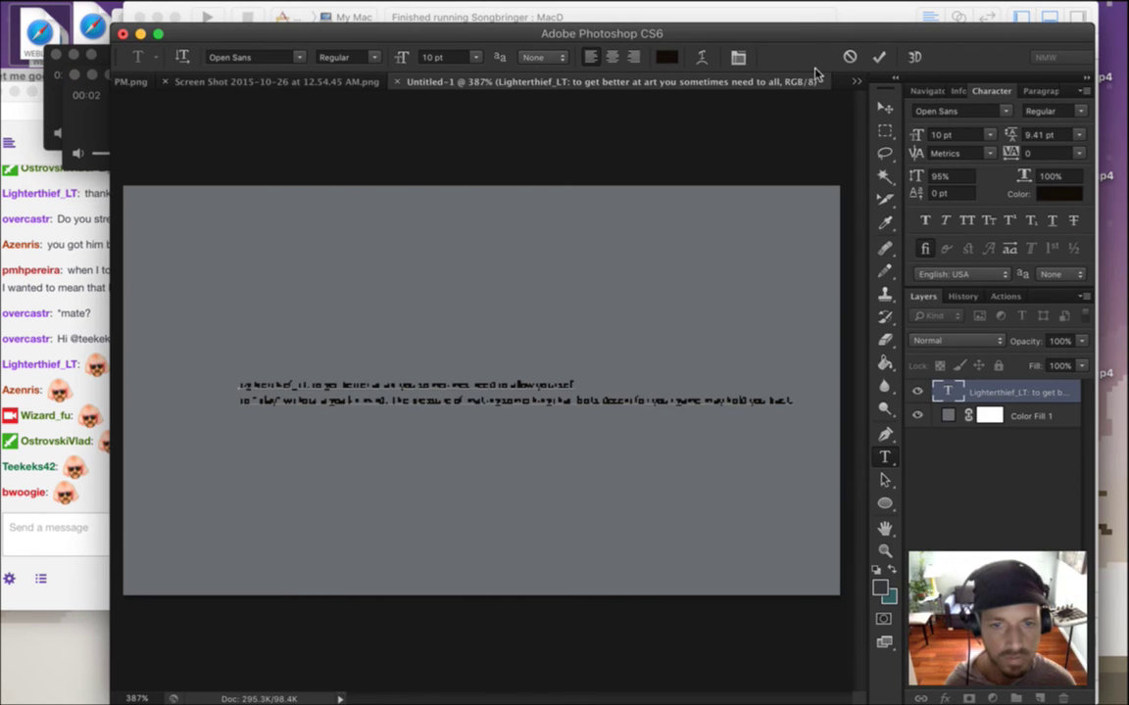
{"action": "left_click", "coordinate": [577, 413]}
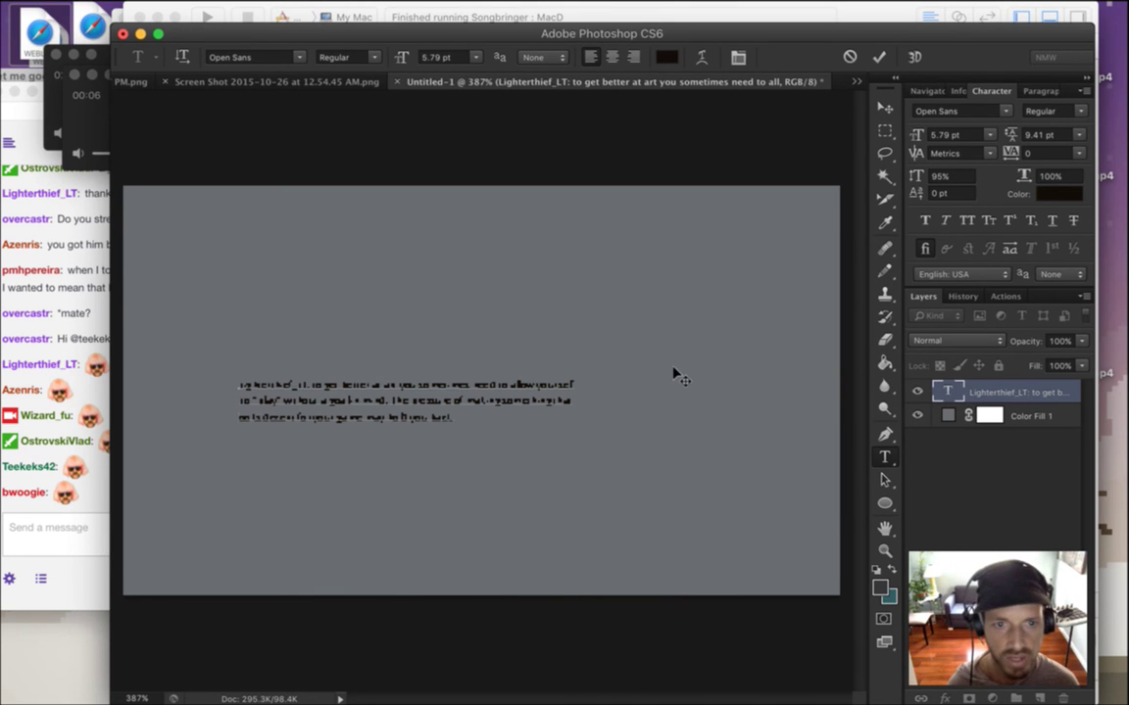
{"action": "left_click", "coordinate": [879, 57]}
{"action": "key", "text": "super+a"}
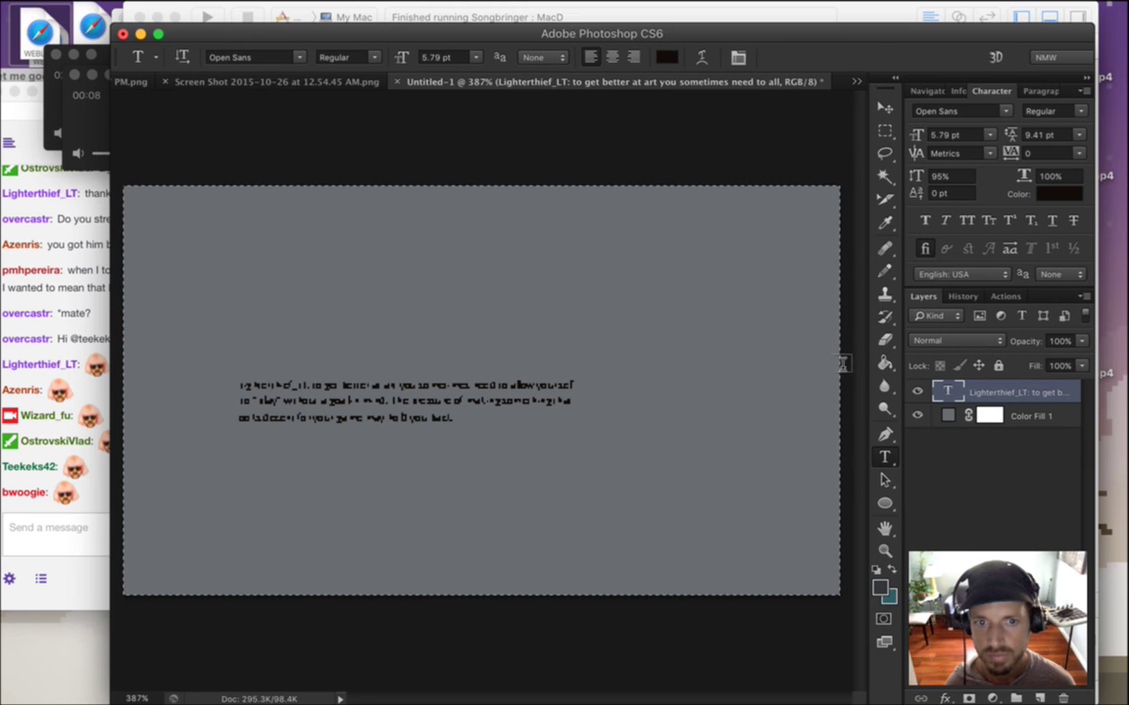
{"action": "key", "text": "super+t"}
{"action": "left_click", "coordinate": [992, 189]}
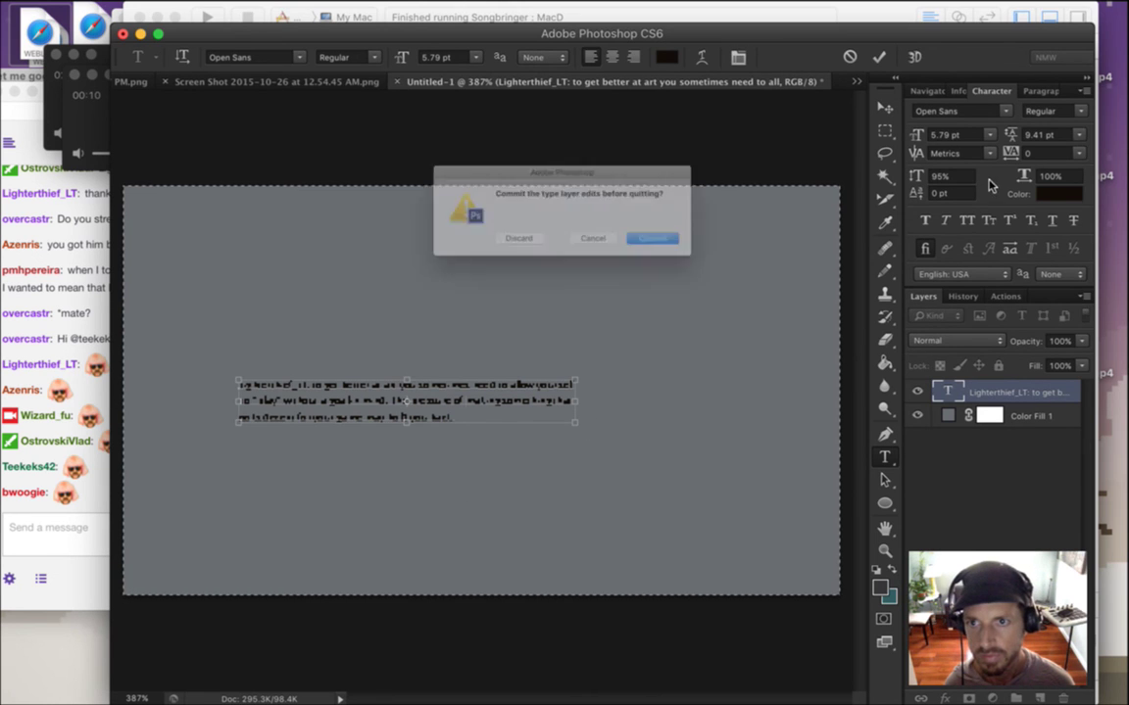
{"action": "left_click", "coordinate": [631, 253]}
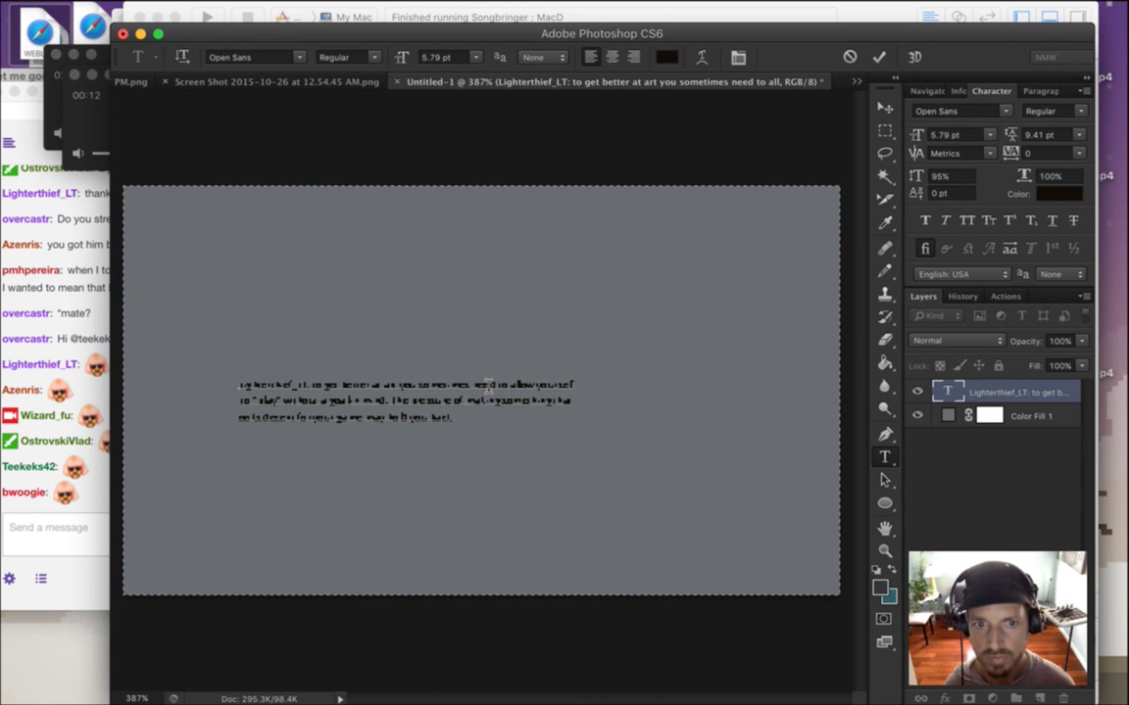
Select the entire quote, try a 12 pt font size, settle on 10 pt, and commit the text.
{"action": "key", "text": "super+a"}
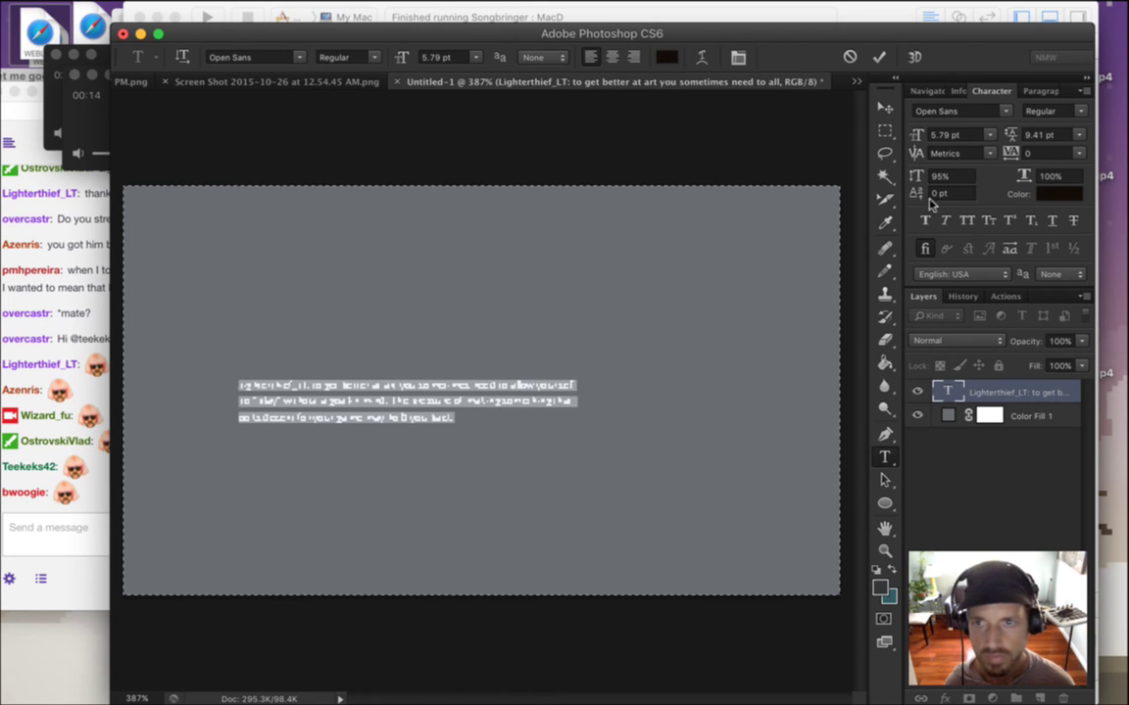
{"action": "left_click", "coordinate": [990, 134]}
{"action": "left_click", "coordinate": [965, 226]}
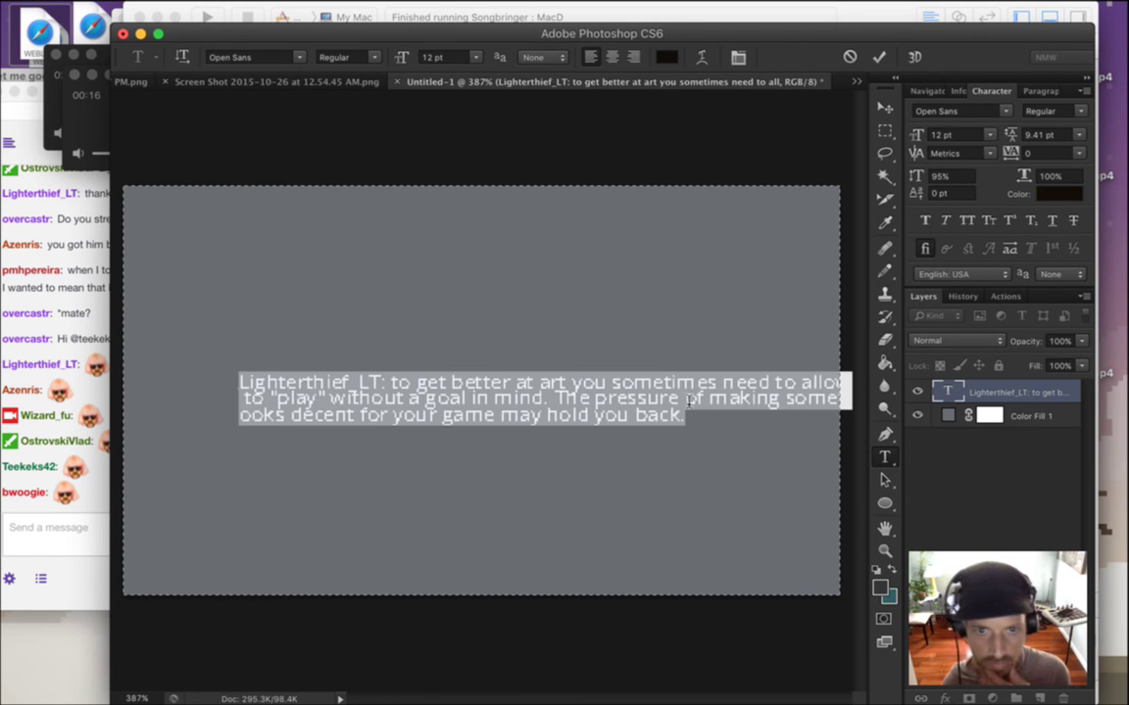
{"action": "left_click", "coordinate": [986, 137]}
{"action": "left_click", "coordinate": [970, 201]}
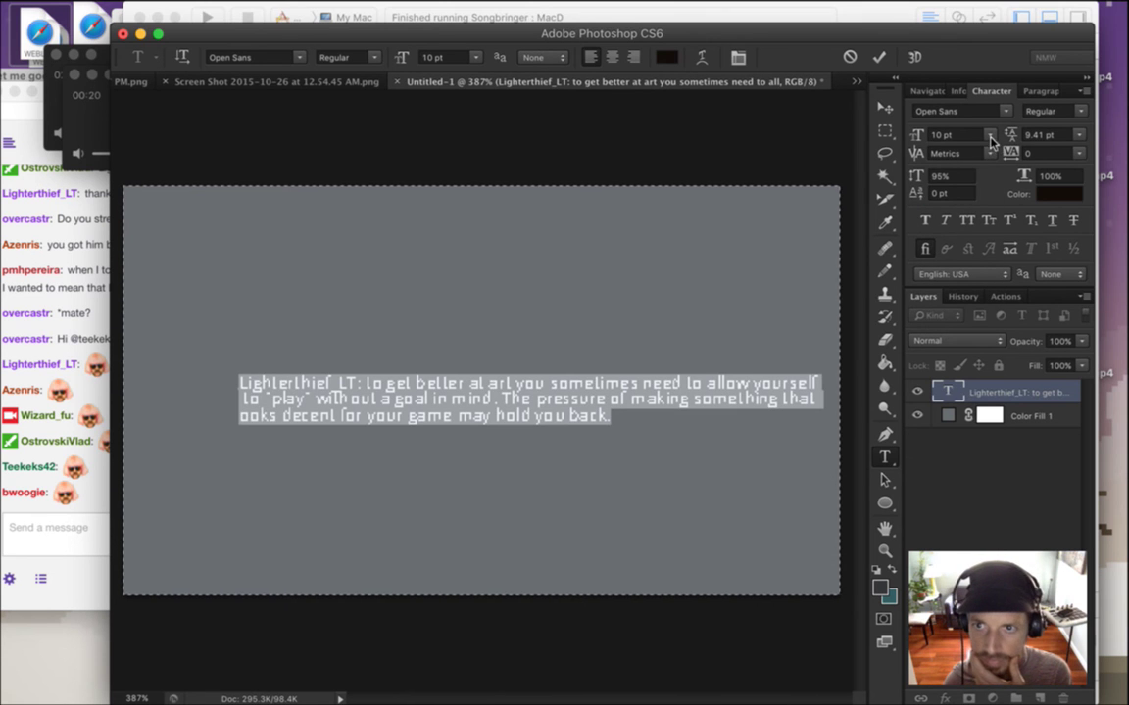
{"action": "left_click", "coordinate": [879, 57]}
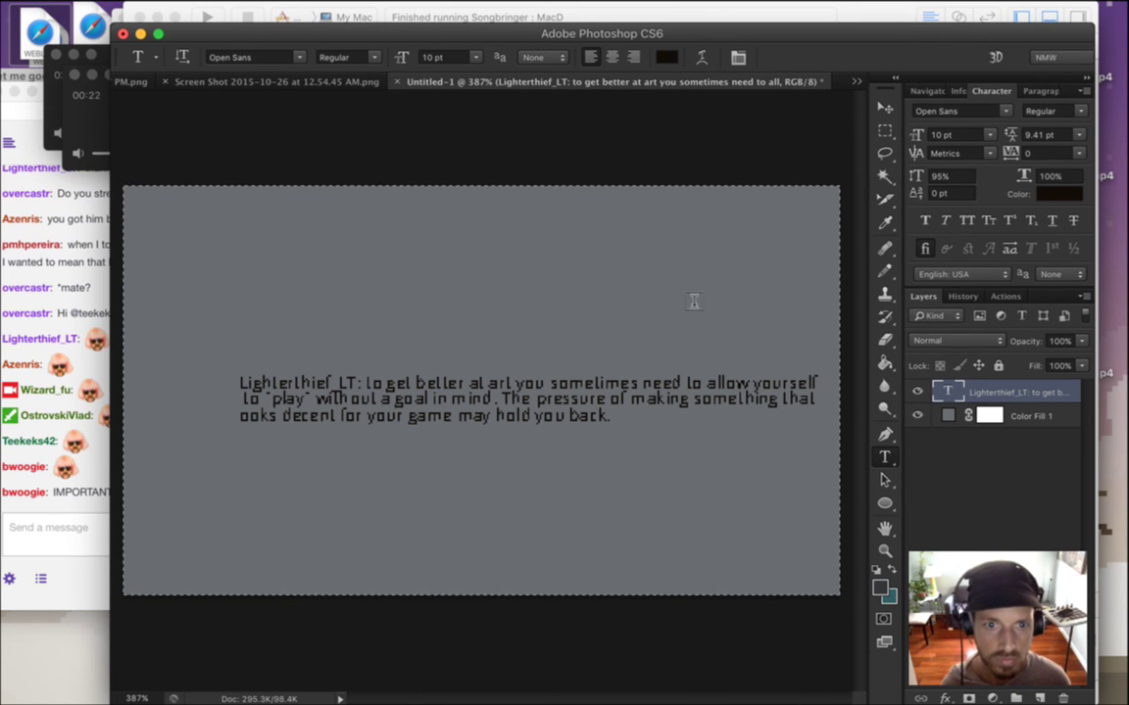
Clear the canvas selection and nudge the quote text left, closer to the canvas centre.
{"action": "key", "text": "v"}
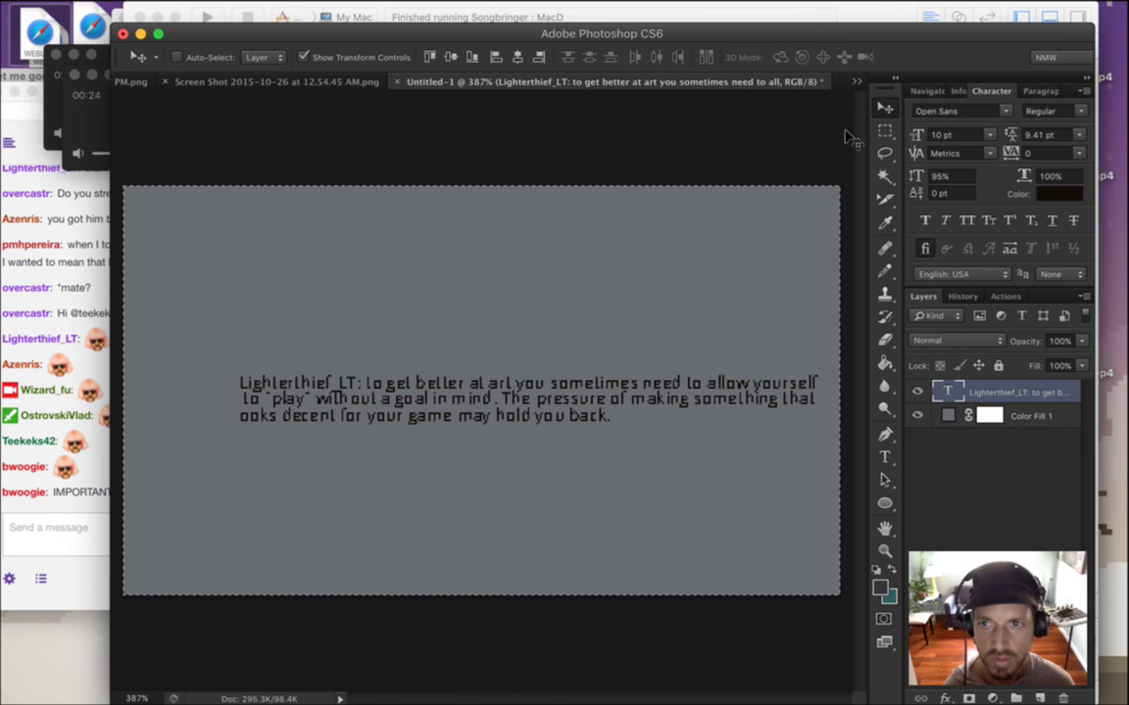
{"action": "key", "text": "m"}
{"action": "key", "text": "ctrl+d"}
{"action": "key", "text": "v"}
{"action": "key", "text": "Left"}
{"action": "key", "text": "Left"}
{"action": "key", "text": "Left"}
{"action": "key", "text": "Left"}
{"action": "key", "text": "Left"}
{"action": "key", "text": "Left"}
{"action": "key", "text": "Left"}
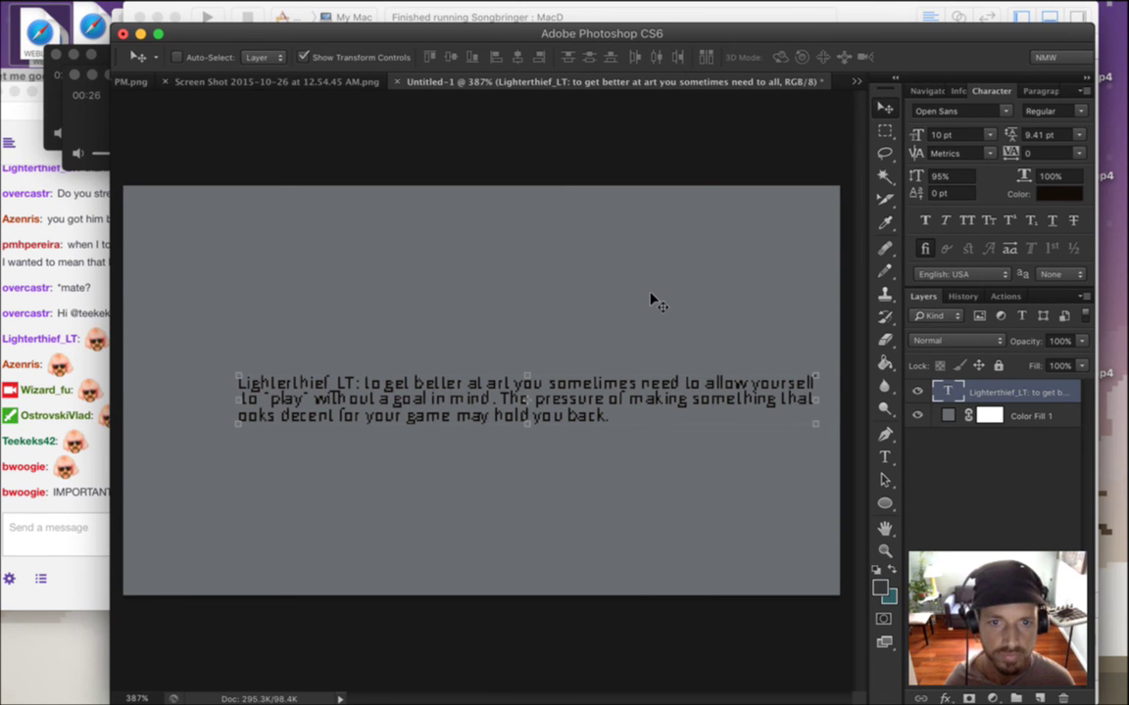
{"action": "key", "text": "Left"}
{"action": "key", "text": "Left"}
{"action": "key", "text": "Left"}
{"action": "key", "text": "Left"}
{"action": "key", "text": "Left"}
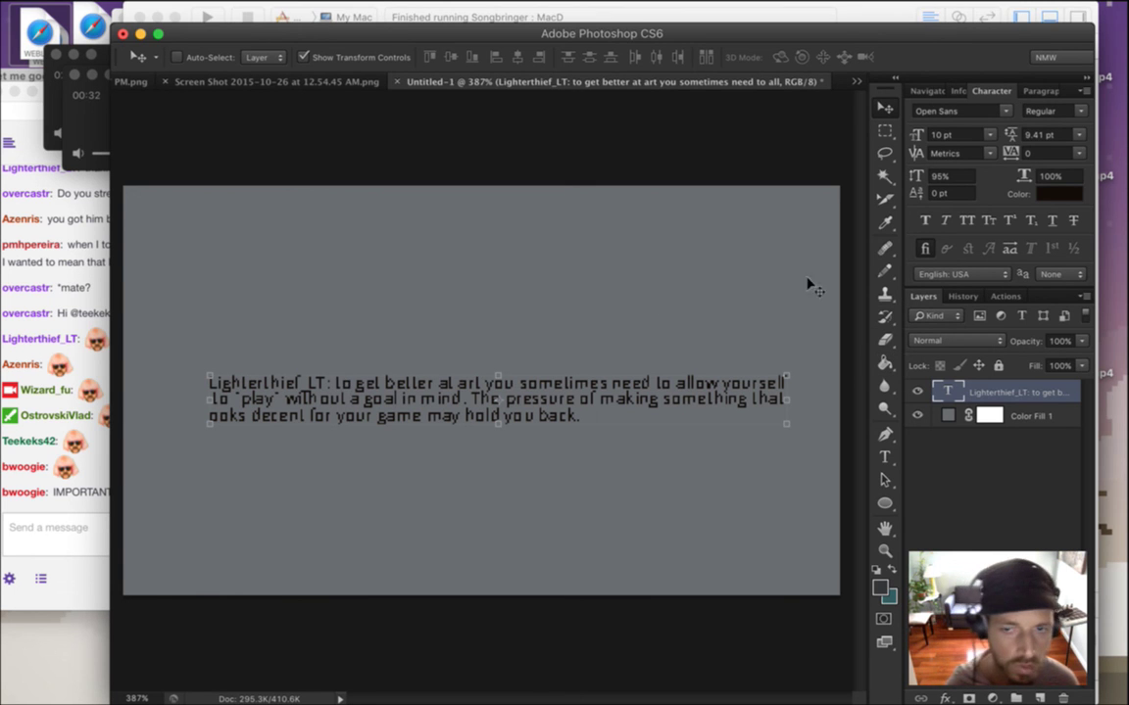
Cut the author's username and its colon from the start of the quote.
{"action": "left_click", "coordinate": [885, 457]}
{"action": "left_click", "coordinate": [380, 402]}
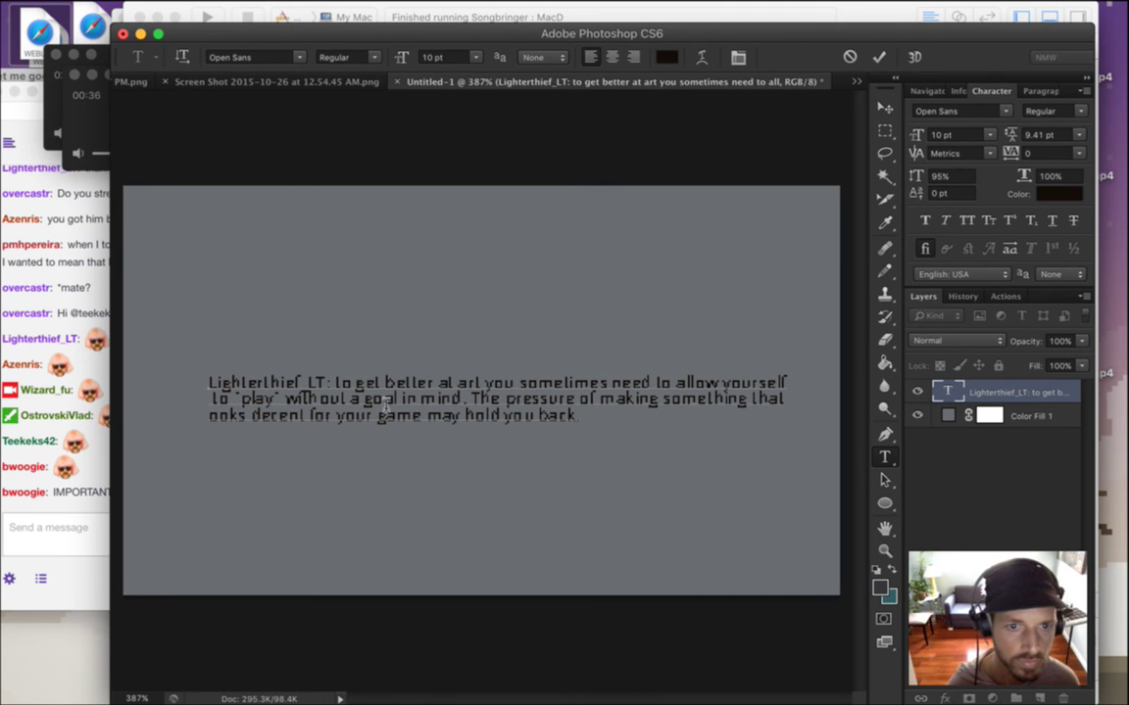
{"action": "key", "text": "shift+super+Right"}
{"action": "key", "text": "super+c"}
{"action": "key", "text": "Delete"}
{"action": "key", "text": "Delete"}
{"action": "key", "text": "Delete"}
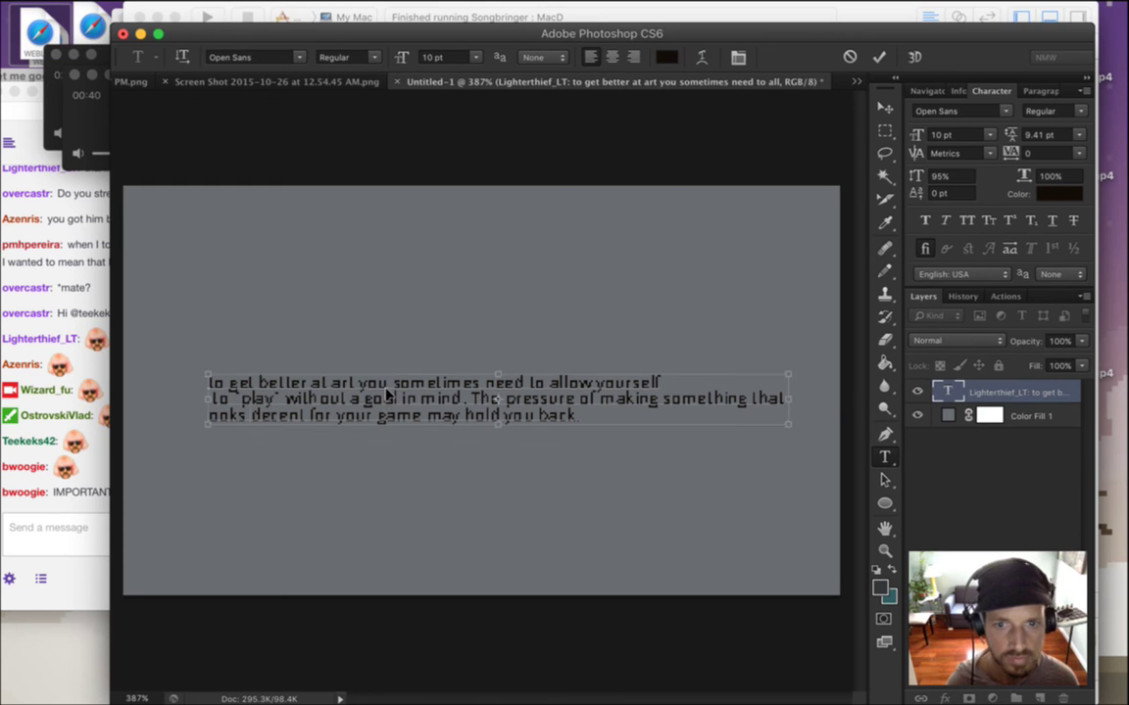
Remove the stray hyphen before "decent", append a hyphen and the author's username to the quote's end, and commit the text.
{"action": "type", "text": "-"}
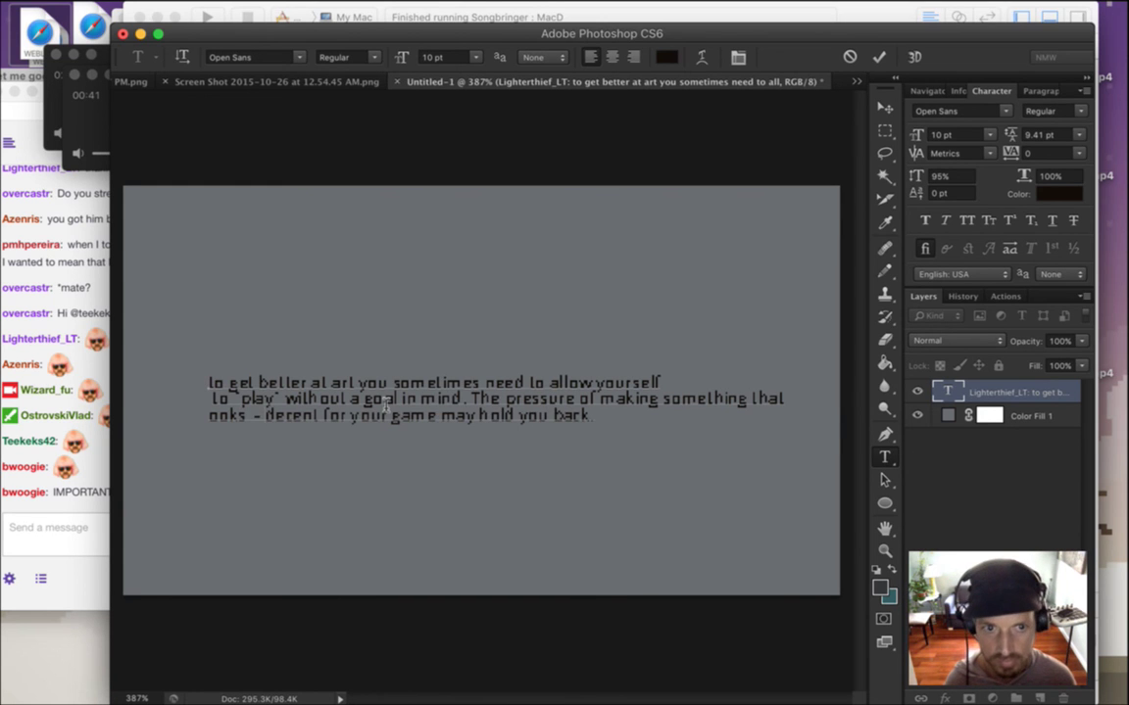
{"action": "key", "text": "BackSpace"}
{"action": "key", "text": "BackSpace"}
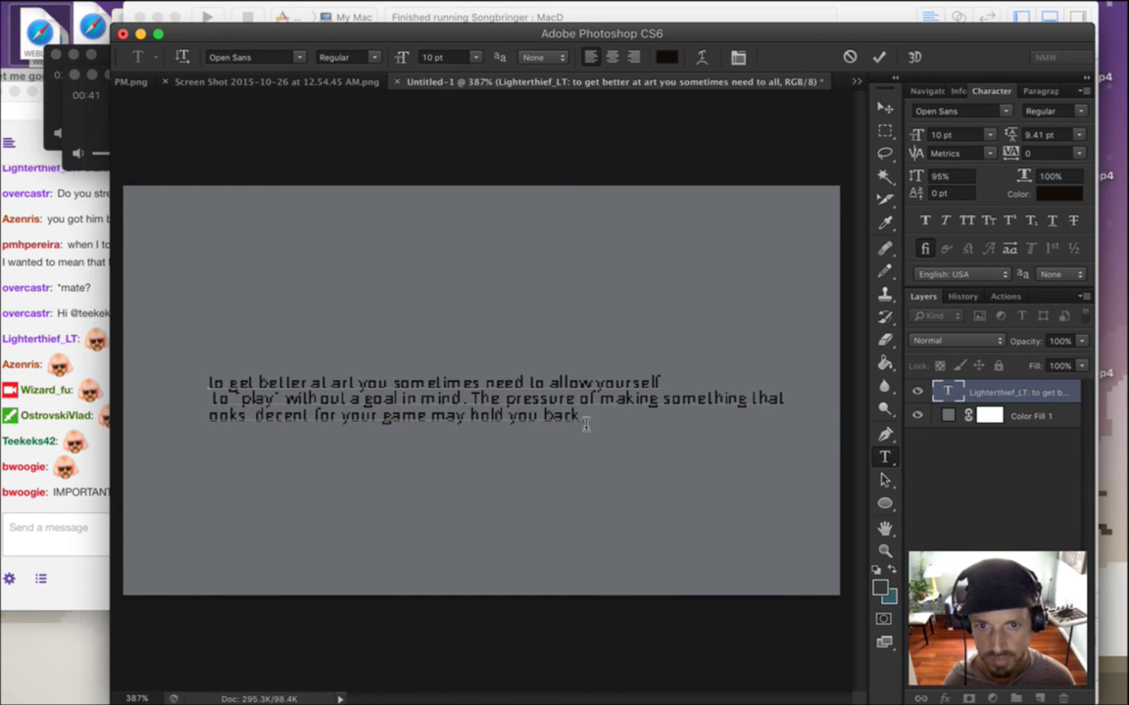
{"action": "type", "text": "-"}
{"action": "key", "text": "super+v"}
{"action": "left_click", "coordinate": [879, 57]}
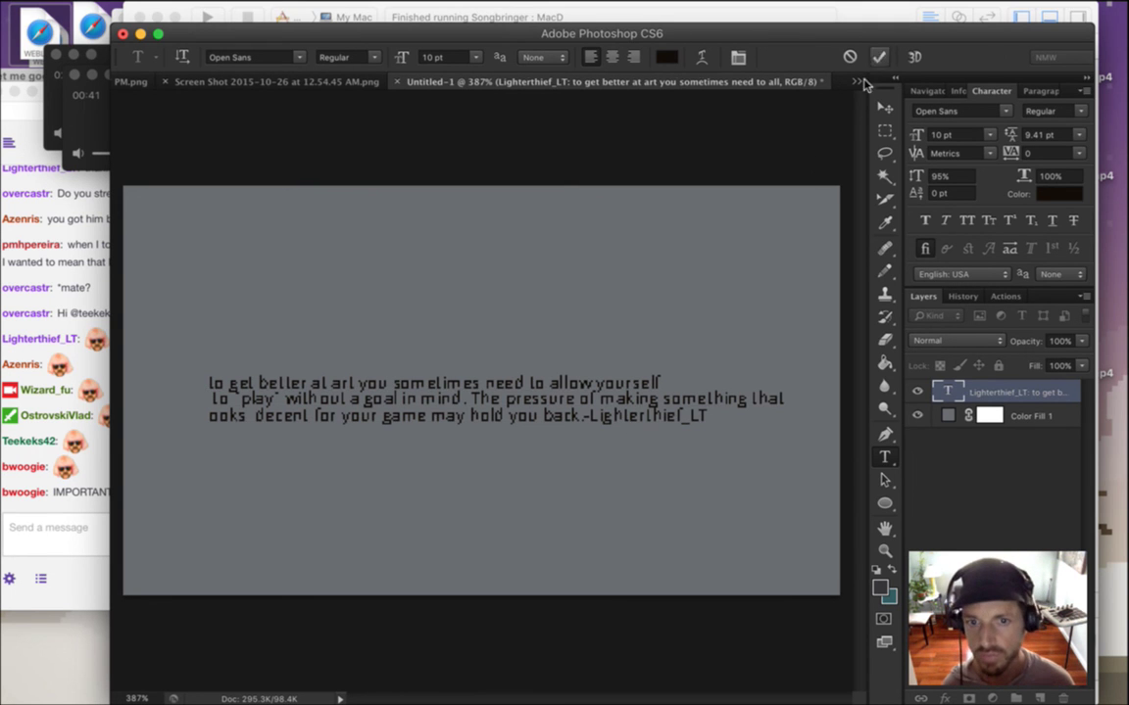
Select all the quote text and set its vertical scale to 100%.
{"action": "scroll", "coordinate": [373, 415], "scroll_direction": "up", "scroll_amount": 3}
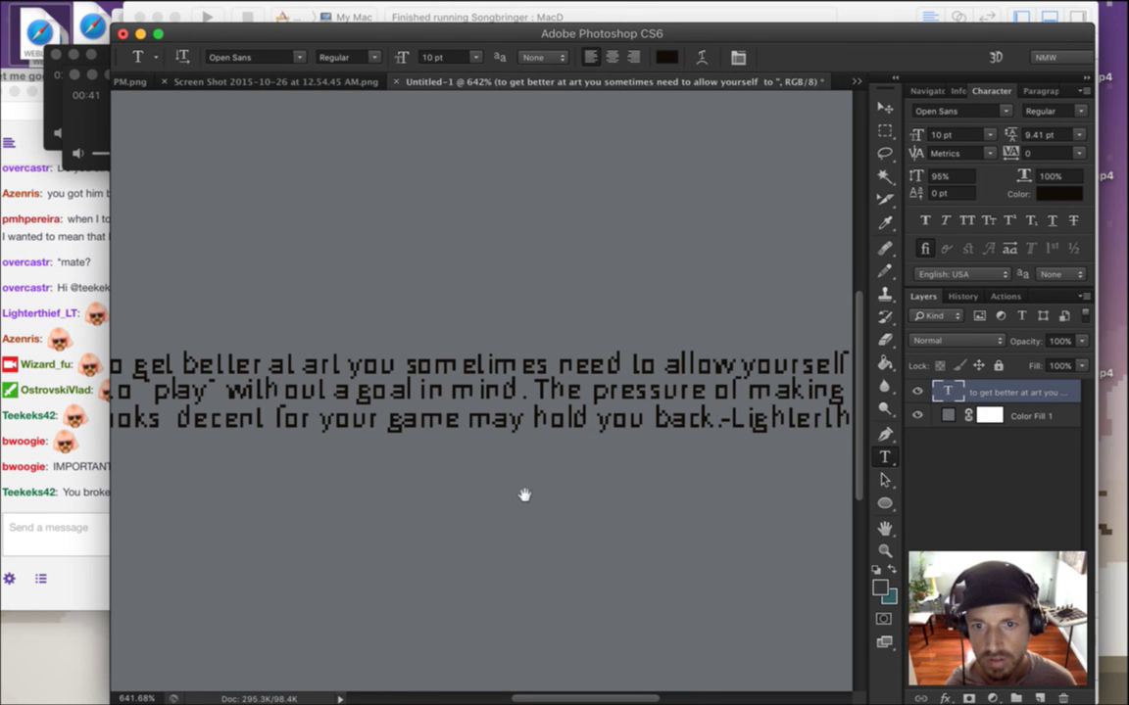
{"action": "left_click_drag", "start_coordinate": [455, 478], "coordinate": [661, 480]}
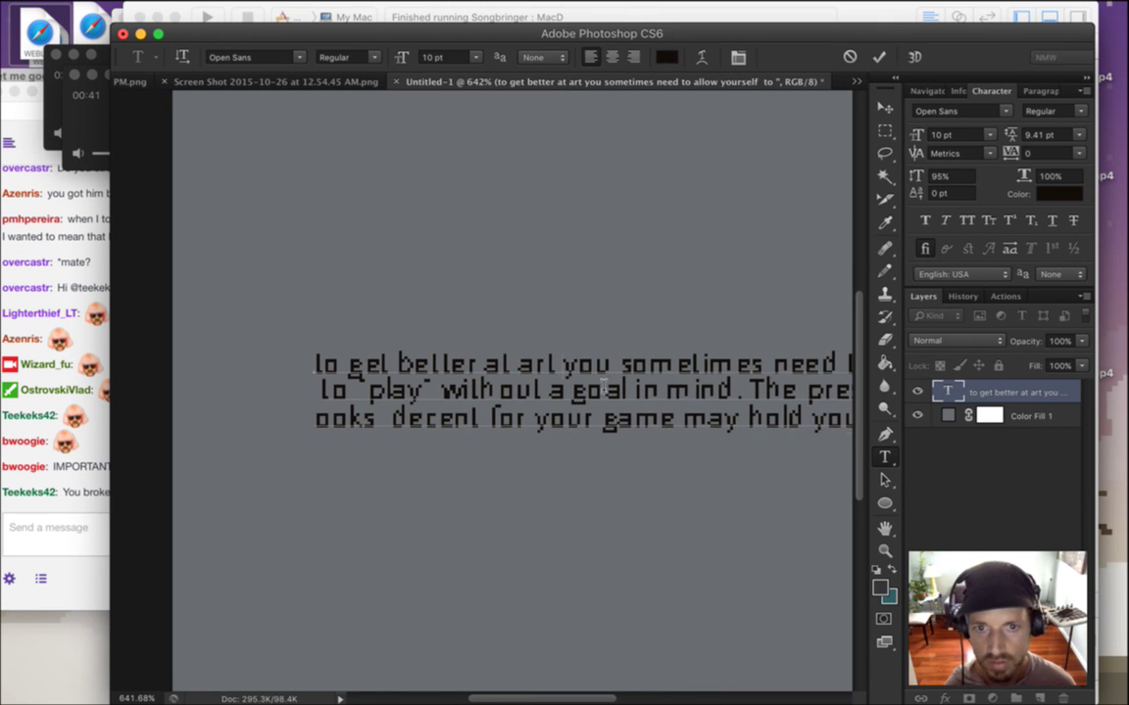
{"action": "double_click", "coordinate": [948, 392]}
{"action": "left_click", "coordinate": [939, 177]}
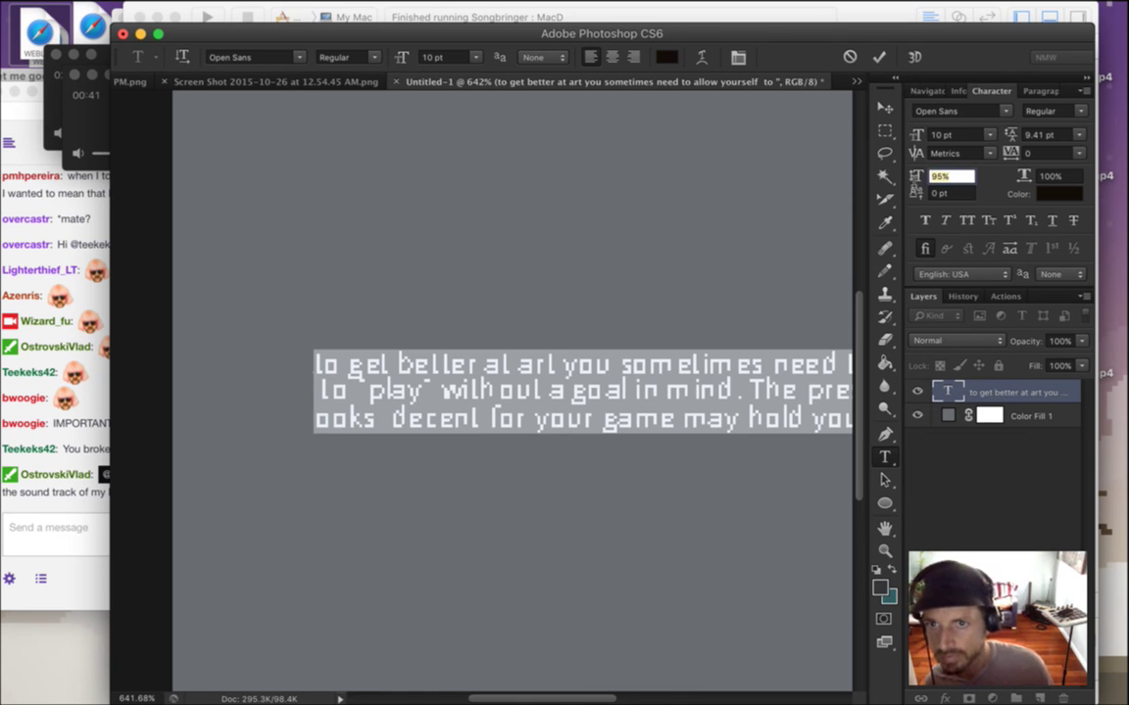
{"action": "type", "text": "100"}
{"action": "key", "text": "Tab"}
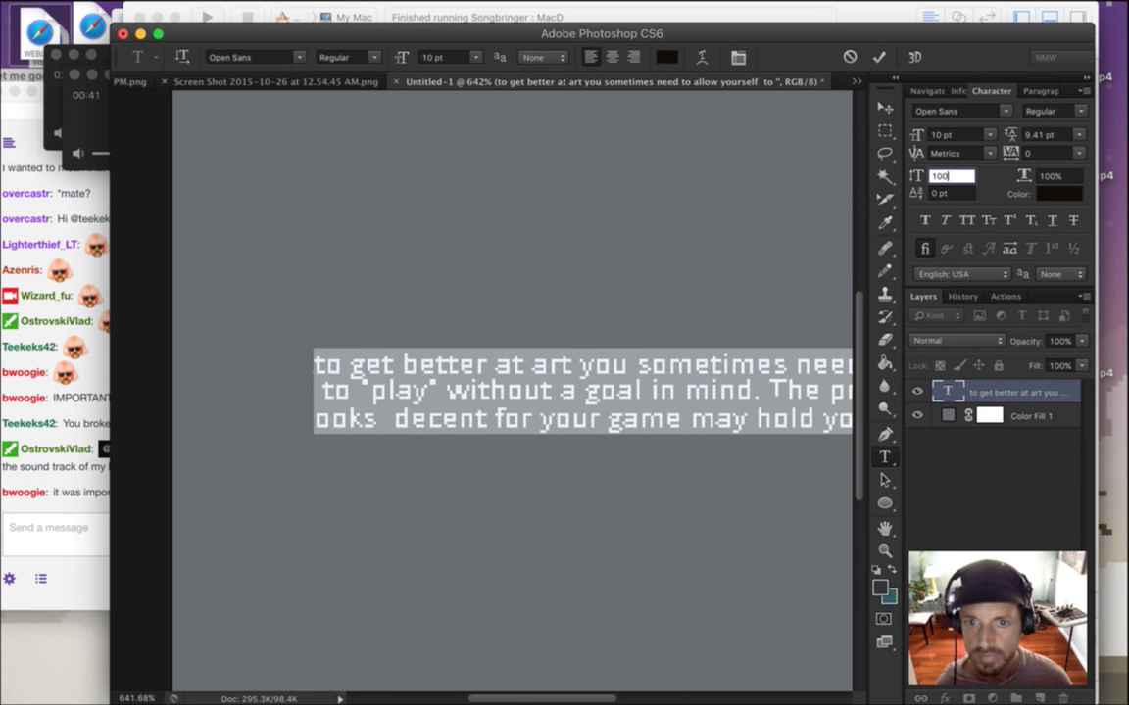
Set the selected quote text's tracking to 25 and commit the text.
{"action": "left_click", "coordinate": [1078, 153]}
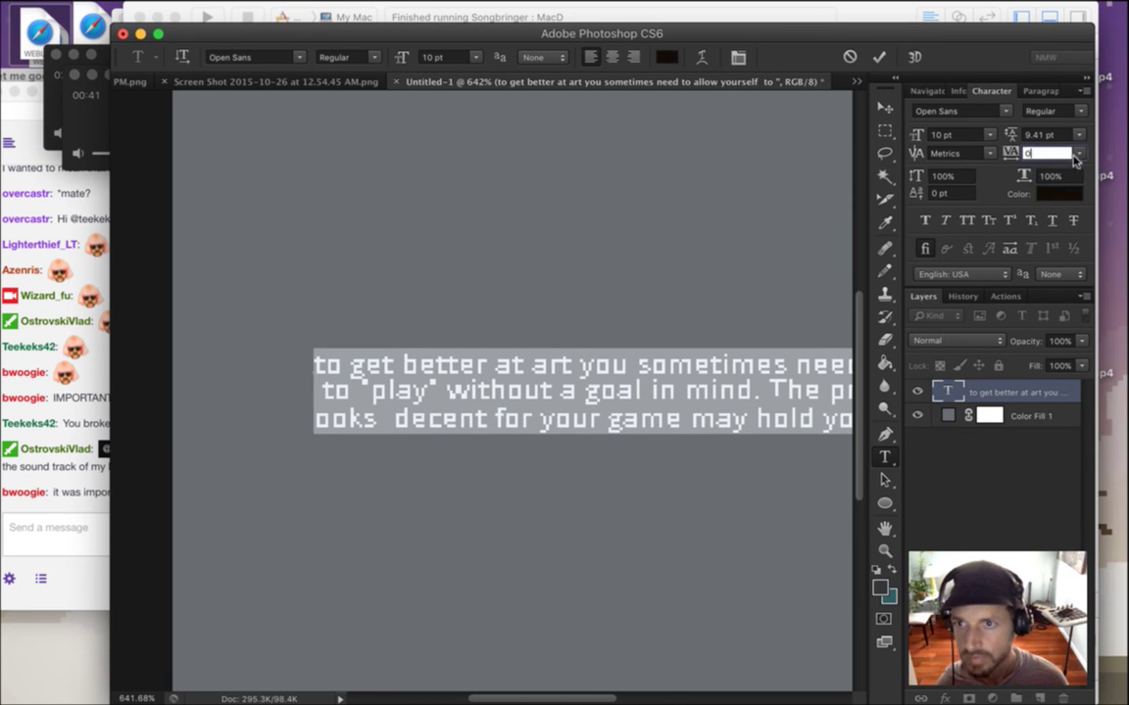
{"action": "left_click", "coordinate": [1062, 290]}
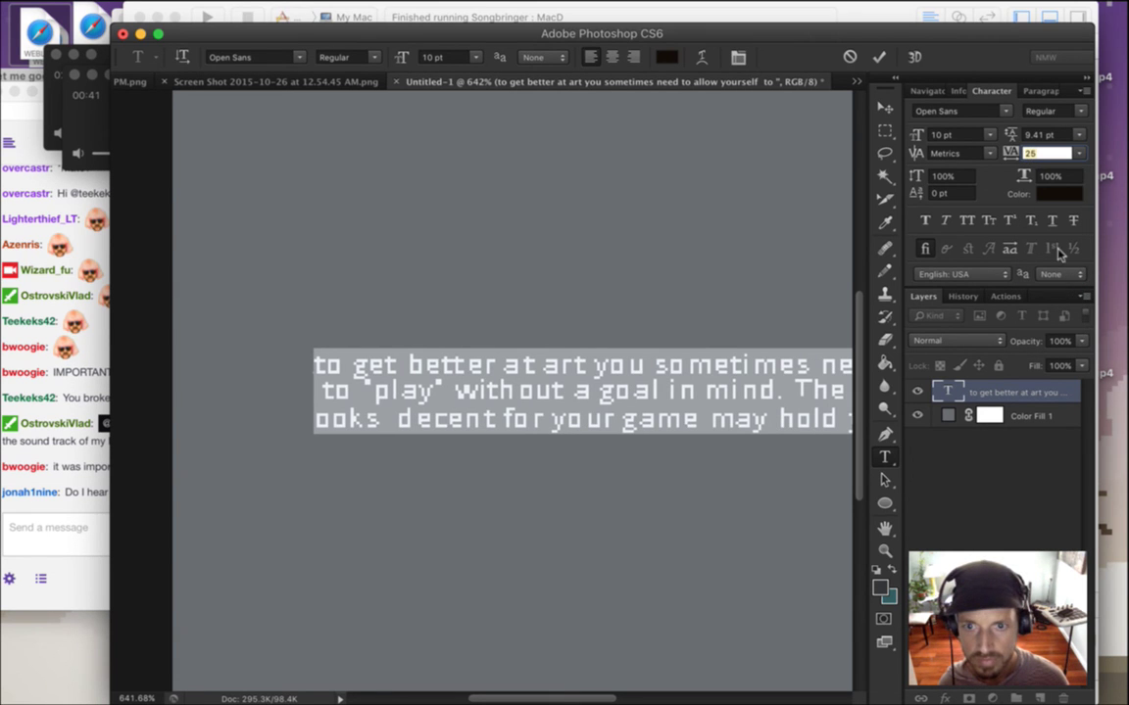
{"action": "left_click", "coordinate": [880, 57]}
Nudge the quote text left on the canvas and centre-align its lines.
{"action": "left_click_drag", "start_coordinate": [645, 451], "coordinate": [590, 465]}
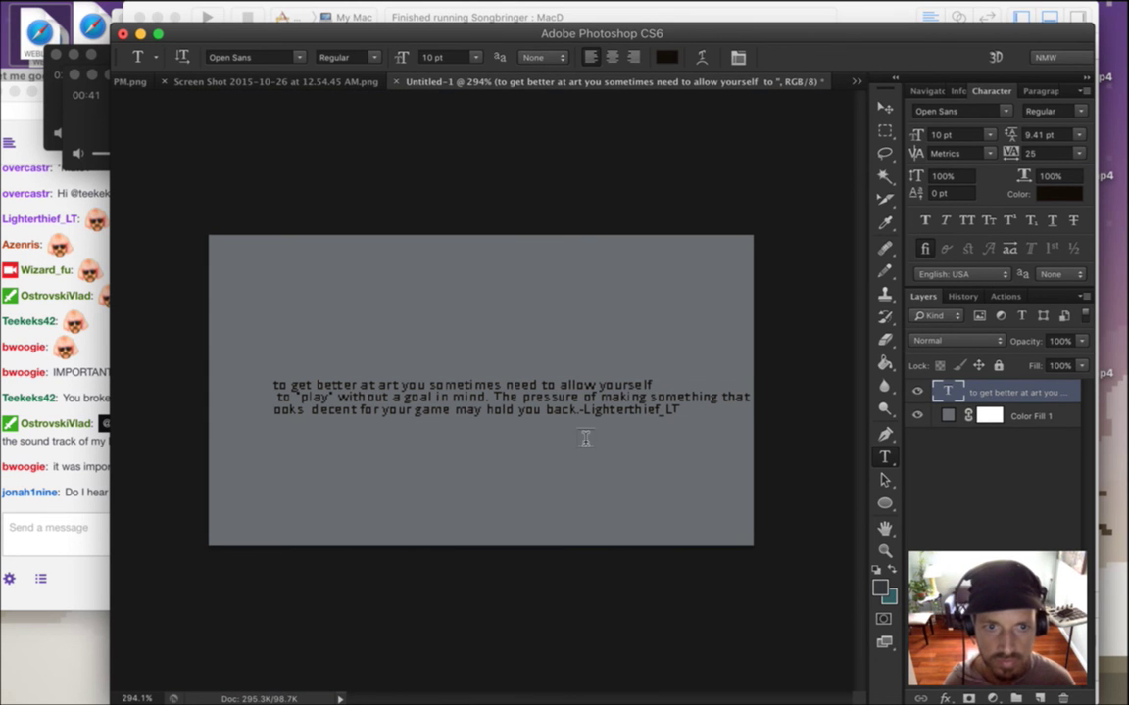
{"action": "key", "text": "v"}
{"action": "key", "text": "Left"}
{"action": "key", "text": "Left"}
{"action": "key", "text": "Left"}
{"action": "key", "text": "Left"}
{"action": "key", "text": "Left"}
{"action": "key", "text": "Left"}
{"action": "key", "text": "Left"}
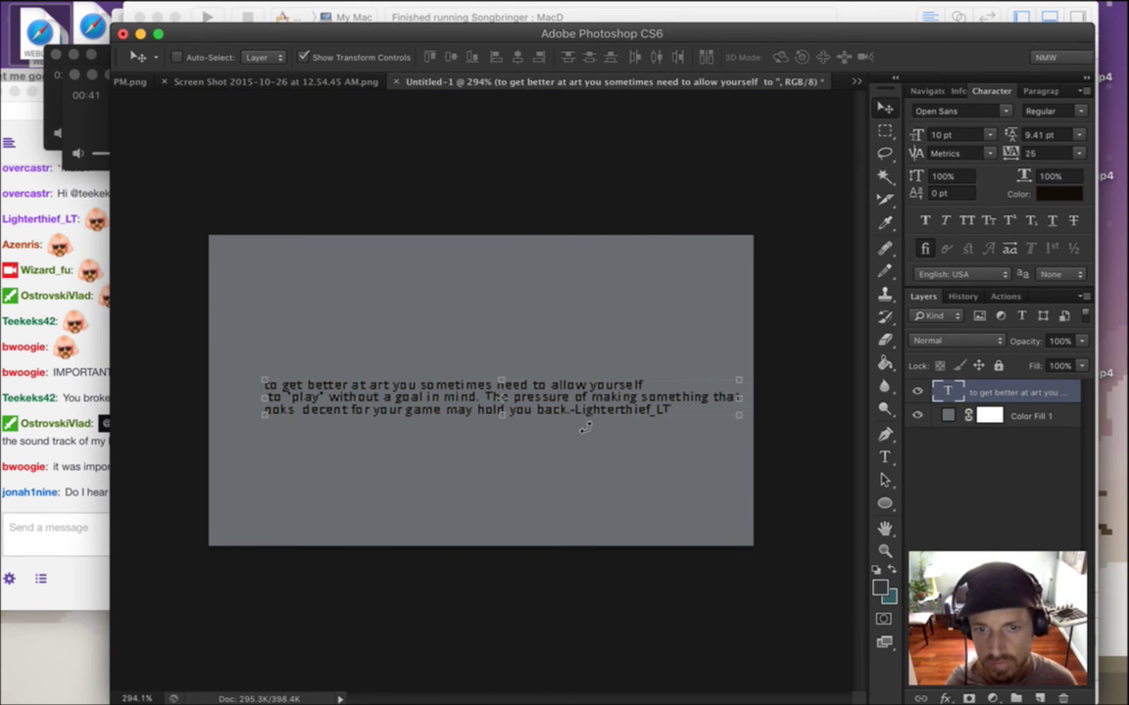
{"action": "key", "text": "Left"}
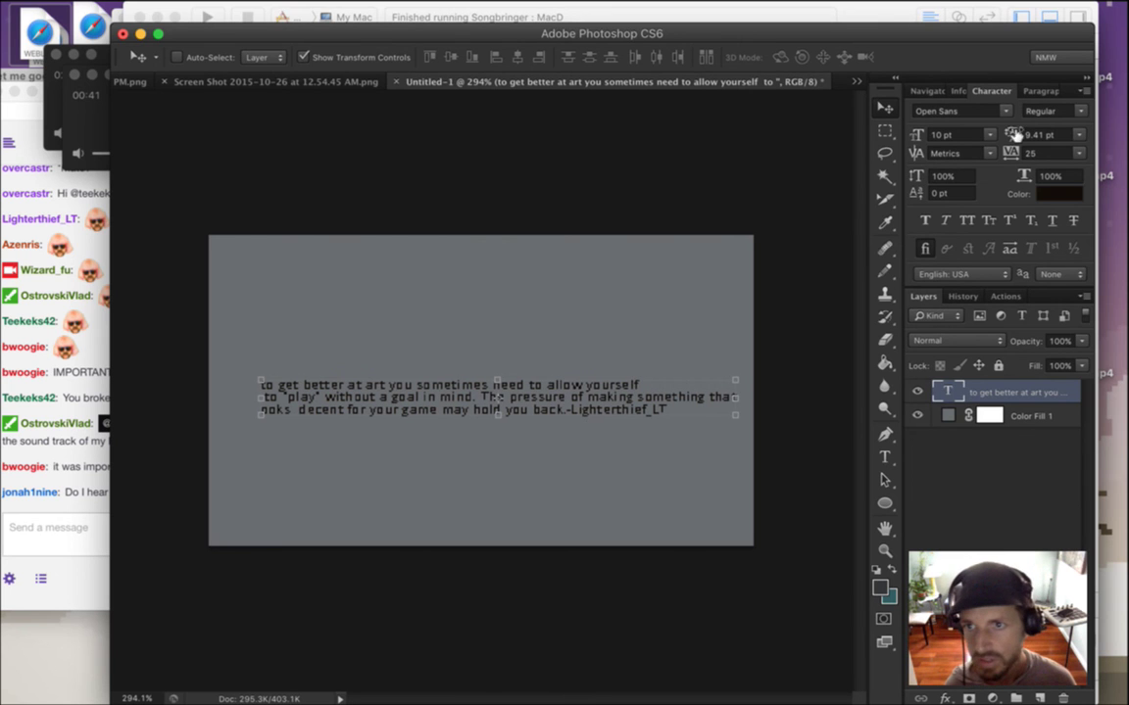
{"action": "left_click", "coordinate": [1034, 91]}
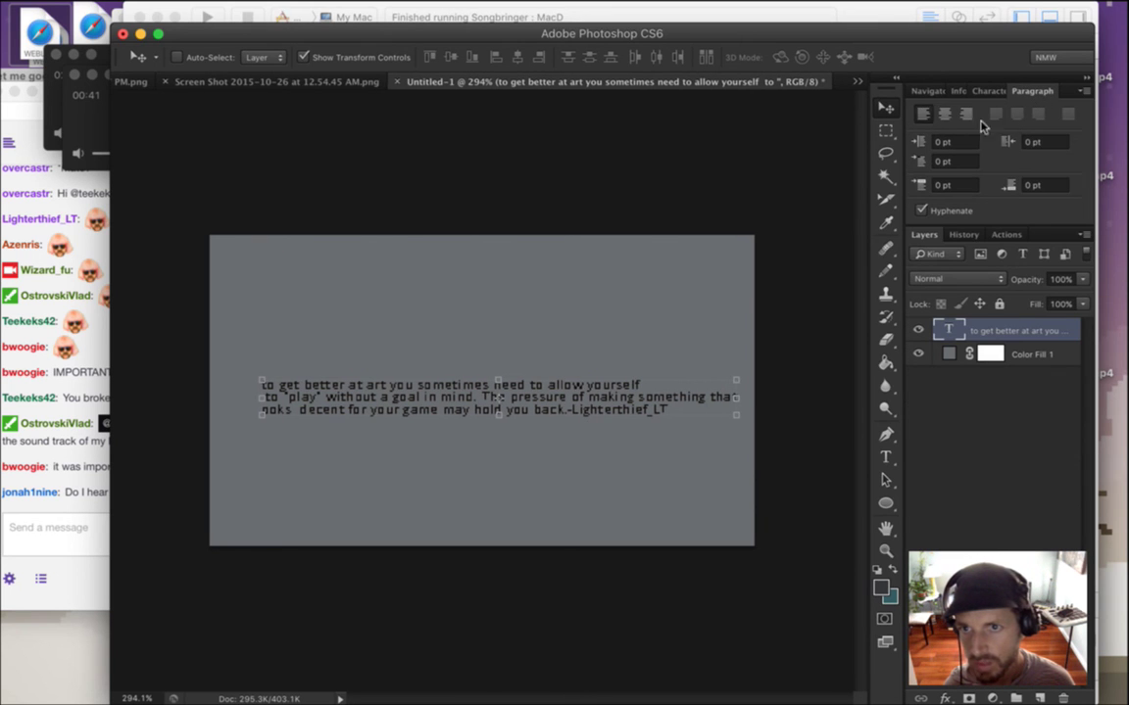
{"action": "left_click", "coordinate": [943, 115]}
Switch to the Twitch chat and read the latest viewer messages.
{"action": "left_click", "coordinate": [28, 419]}
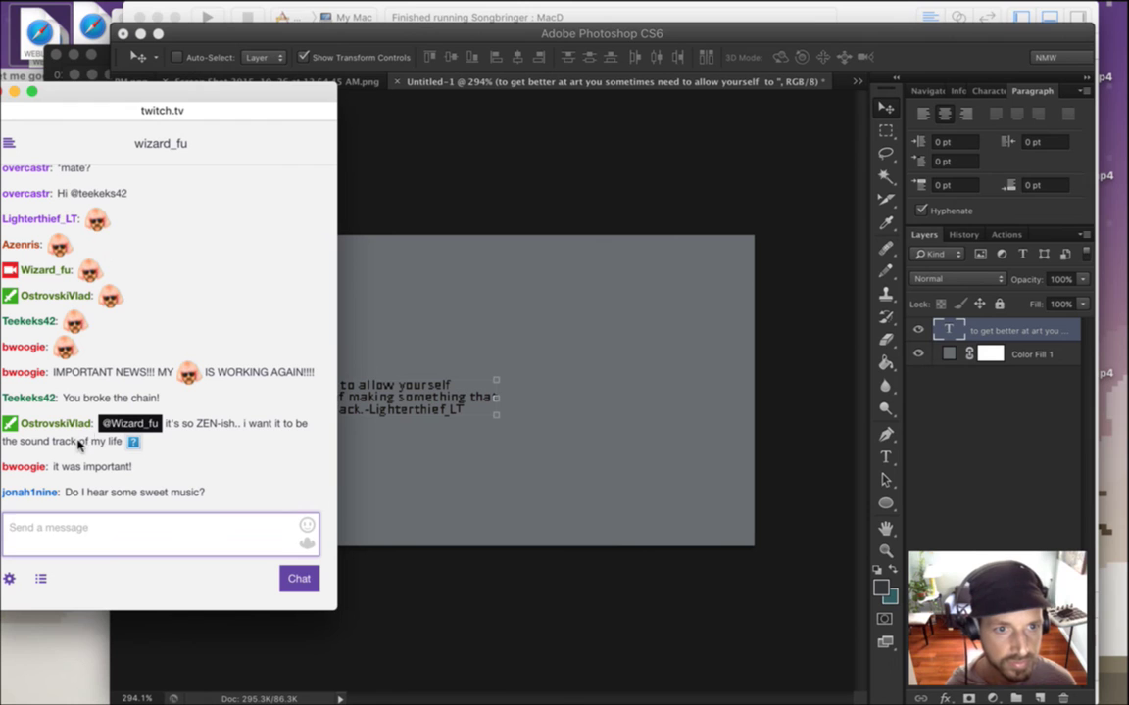
{"action": "left_click_drag", "start_coordinate": [86, 373], "coordinate": [273, 388]}
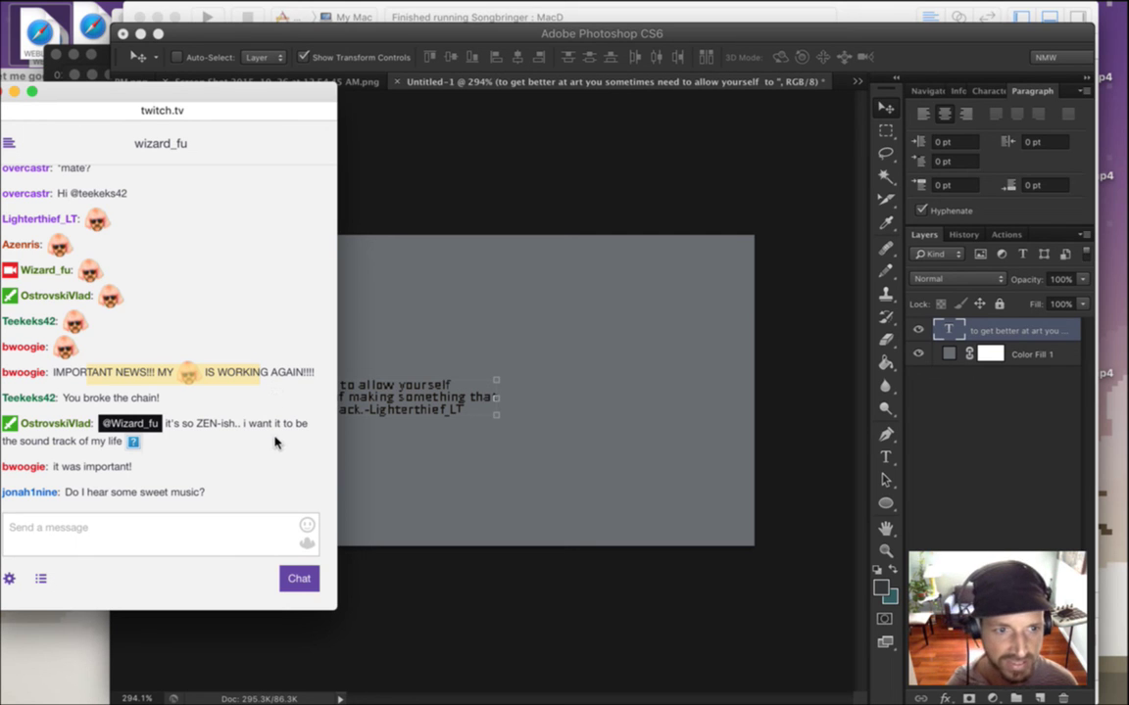
{"action": "left_click_drag", "start_coordinate": [180, 424], "coordinate": [231, 446]}
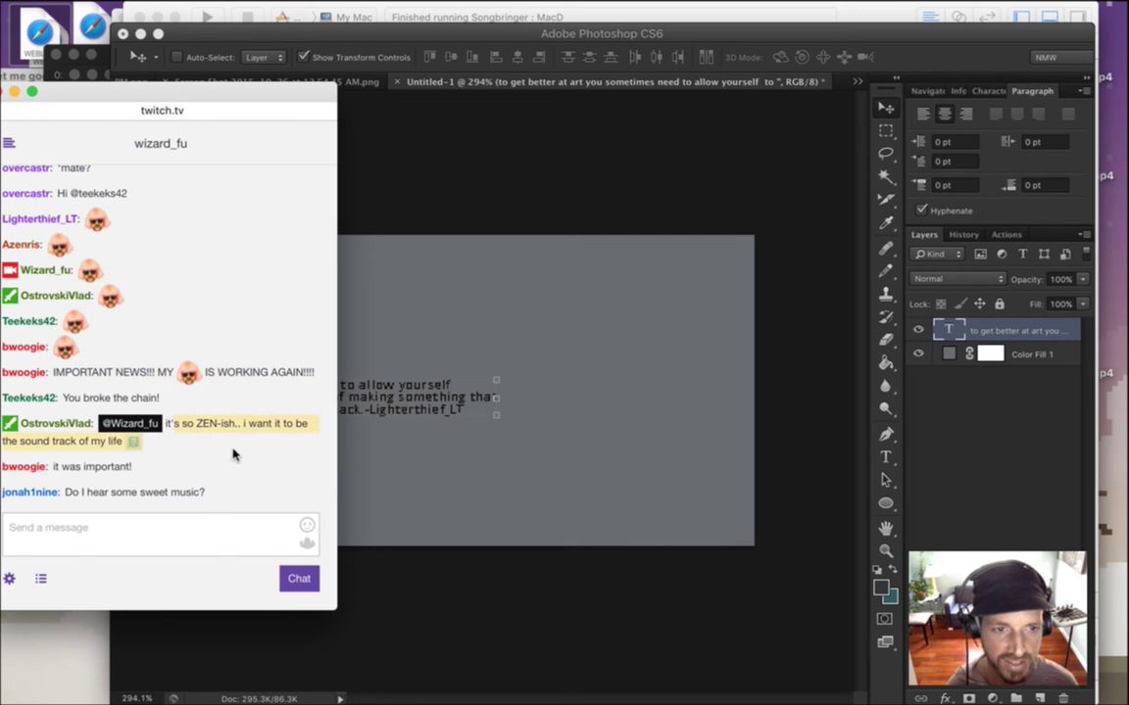
{"action": "left_click_drag", "start_coordinate": [60, 466], "coordinate": [140, 477]}
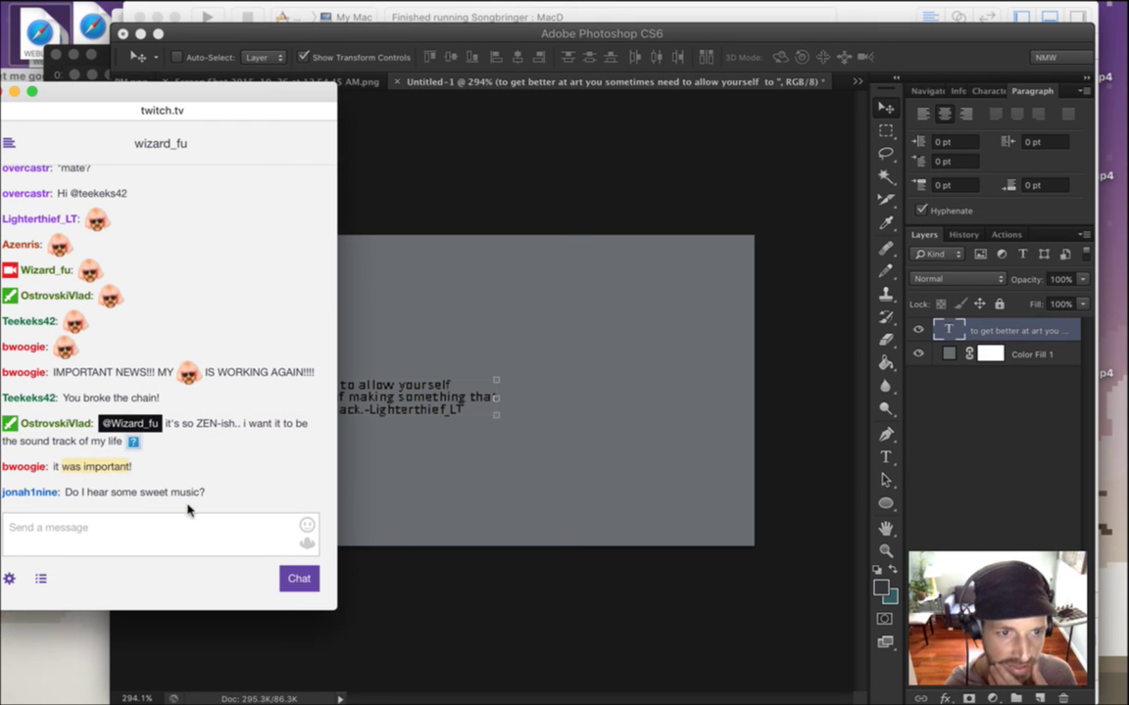
{"action": "left_click_drag", "start_coordinate": [81, 494], "coordinate": [239, 504]}
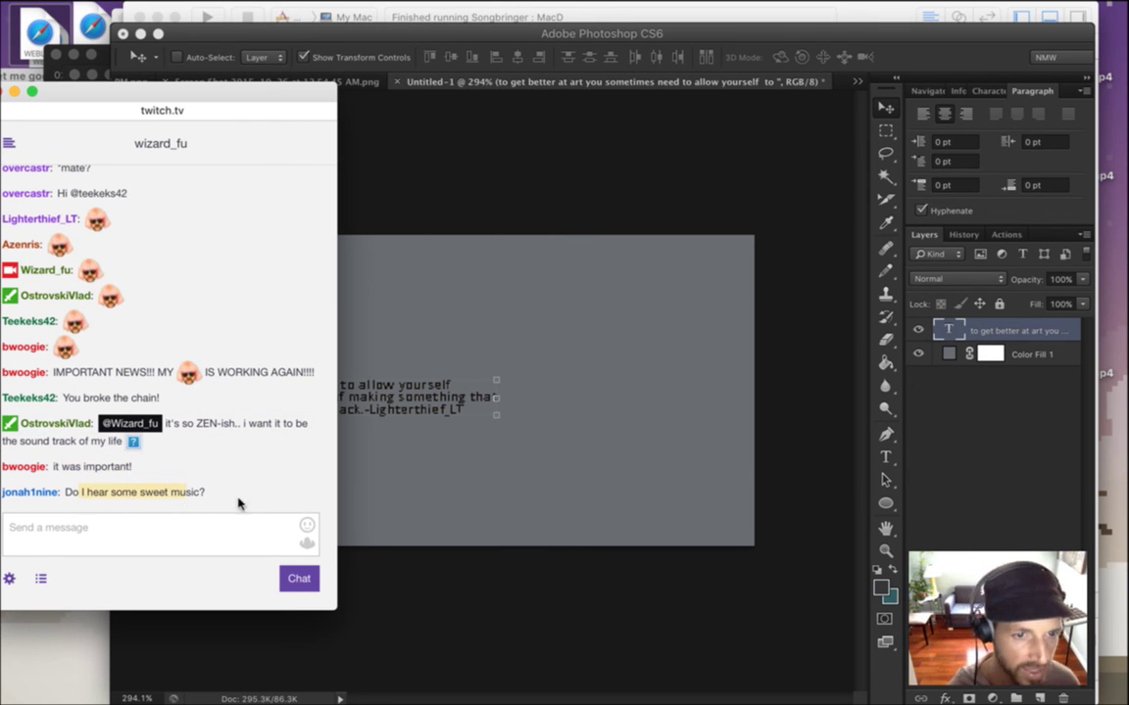
Switch to Finder's Sounds folder, play OverworldA.mp3, and close the previous track's player window.
{"action": "key", "text": "super+Tab"}
{"action": "left_click", "coordinate": [494, 383]}
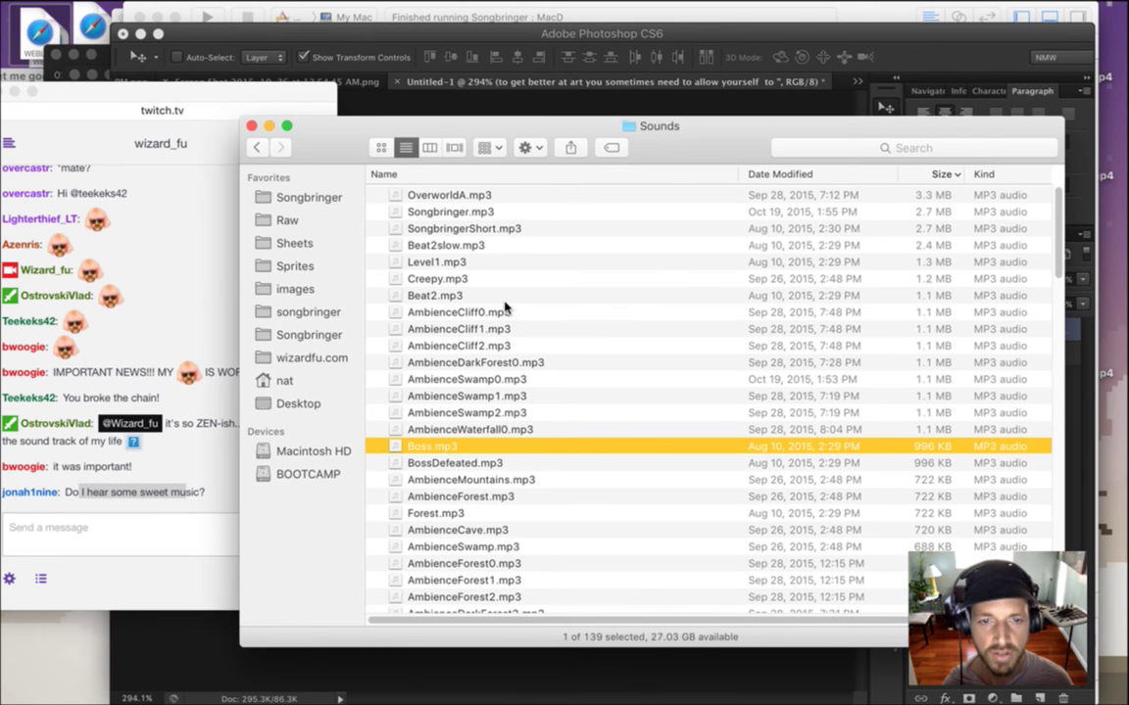
{"action": "double_click", "coordinate": [436, 196]}
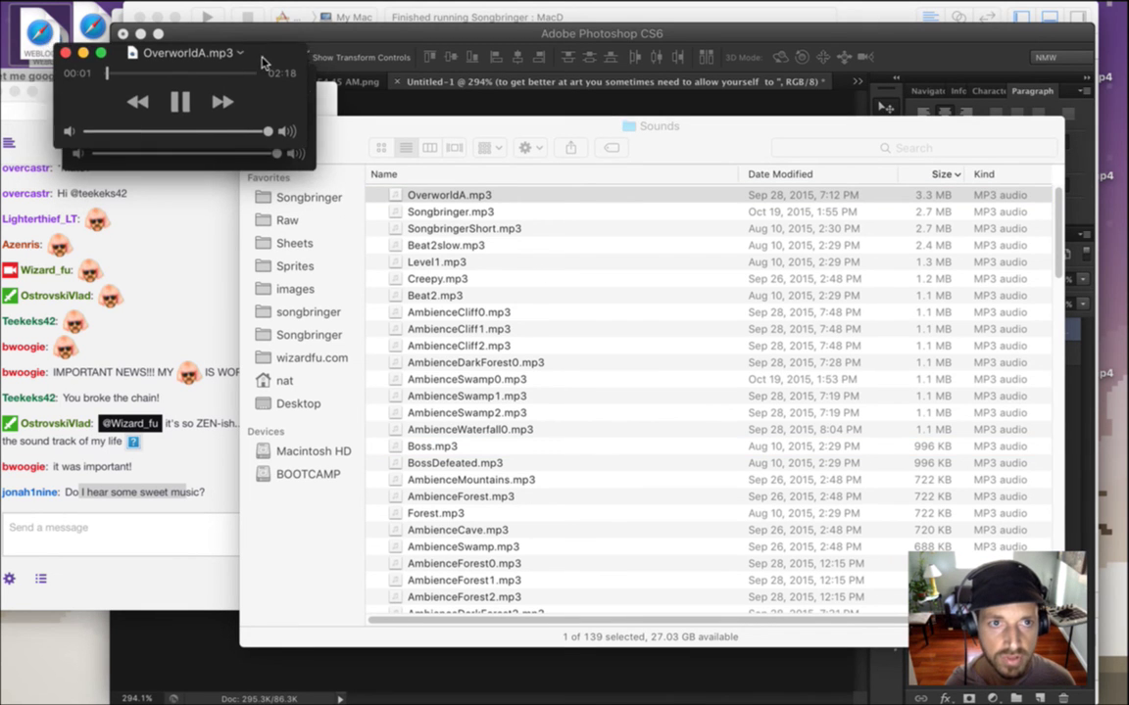
{"action": "left_click", "coordinate": [75, 76]}
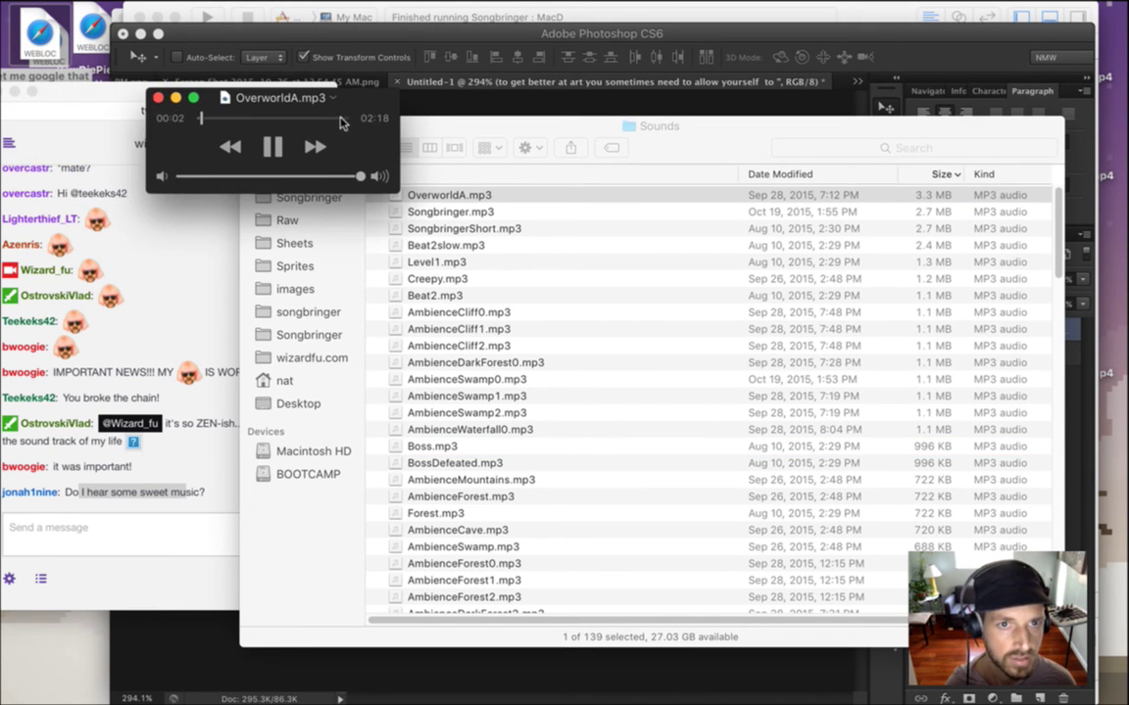
{"action": "left_click_drag", "start_coordinate": [324, 95], "coordinate": [355, 103]}
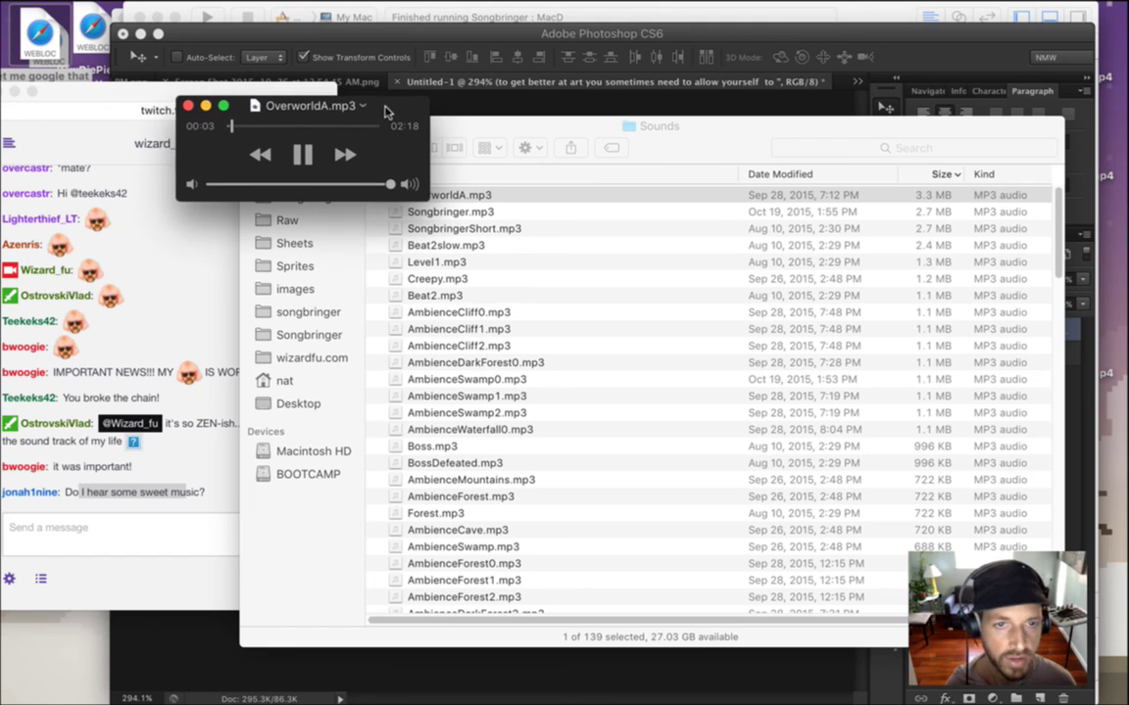
Return to Photoshop and move the centre-aligned quote right to the middle of the canvas.
{"action": "left_click", "coordinate": [948, 54]}
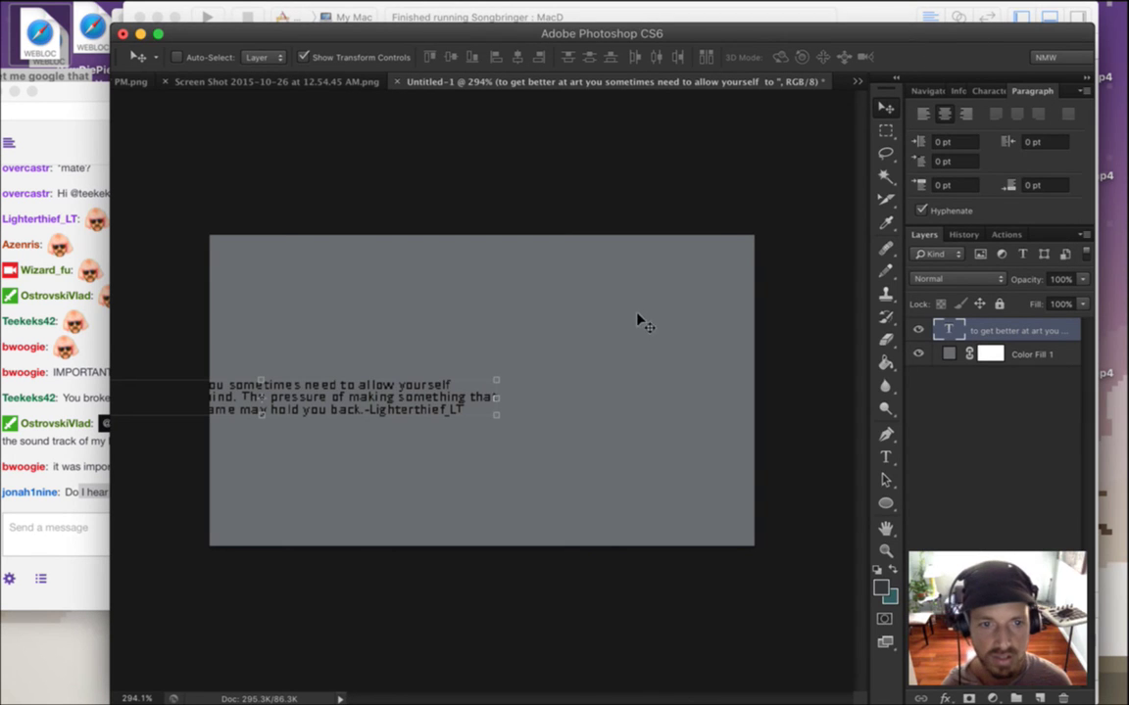
{"action": "left_click_drag", "start_coordinate": [358, 396], "coordinate": [559, 396]}
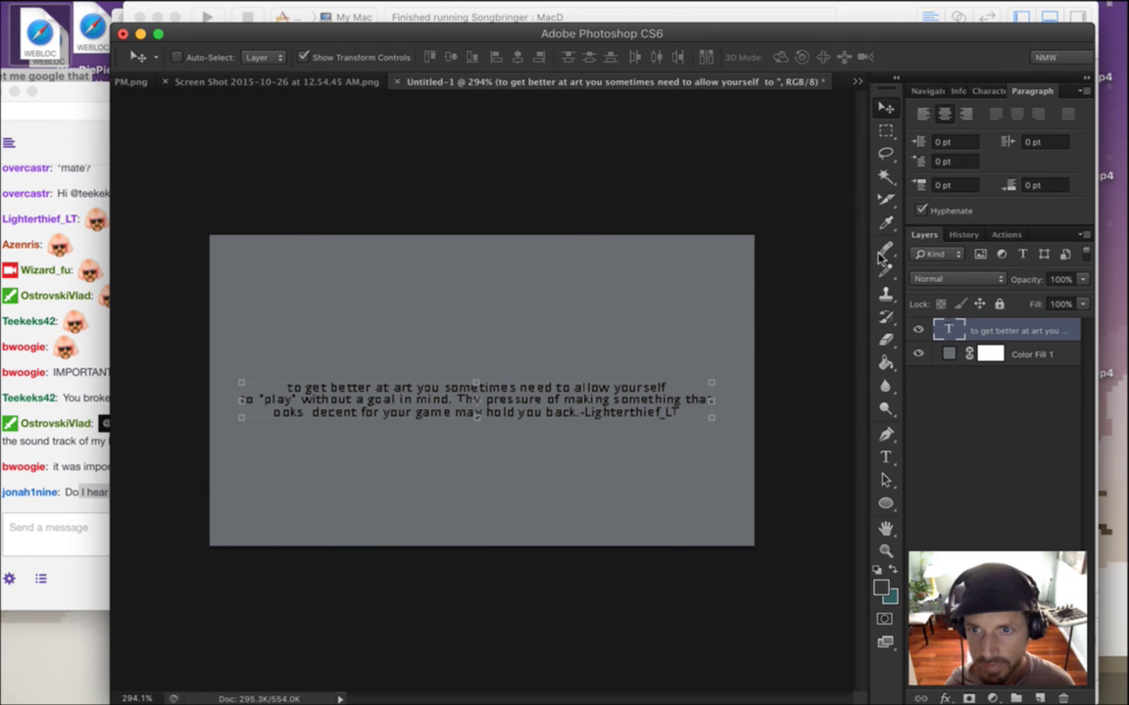
Correct "ooks" to "looks" in the quote, put the author attribution on its own line, and commit the text.
{"action": "left_click", "coordinate": [887, 463]}
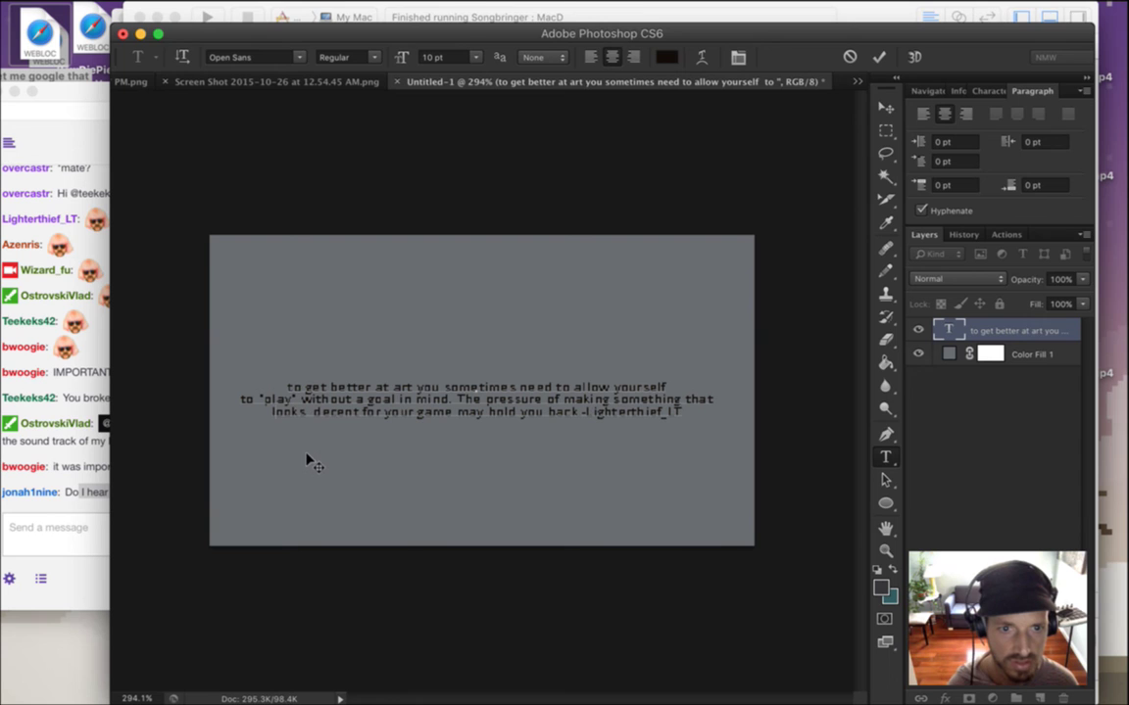
{"action": "left_click", "coordinate": [880, 56]}
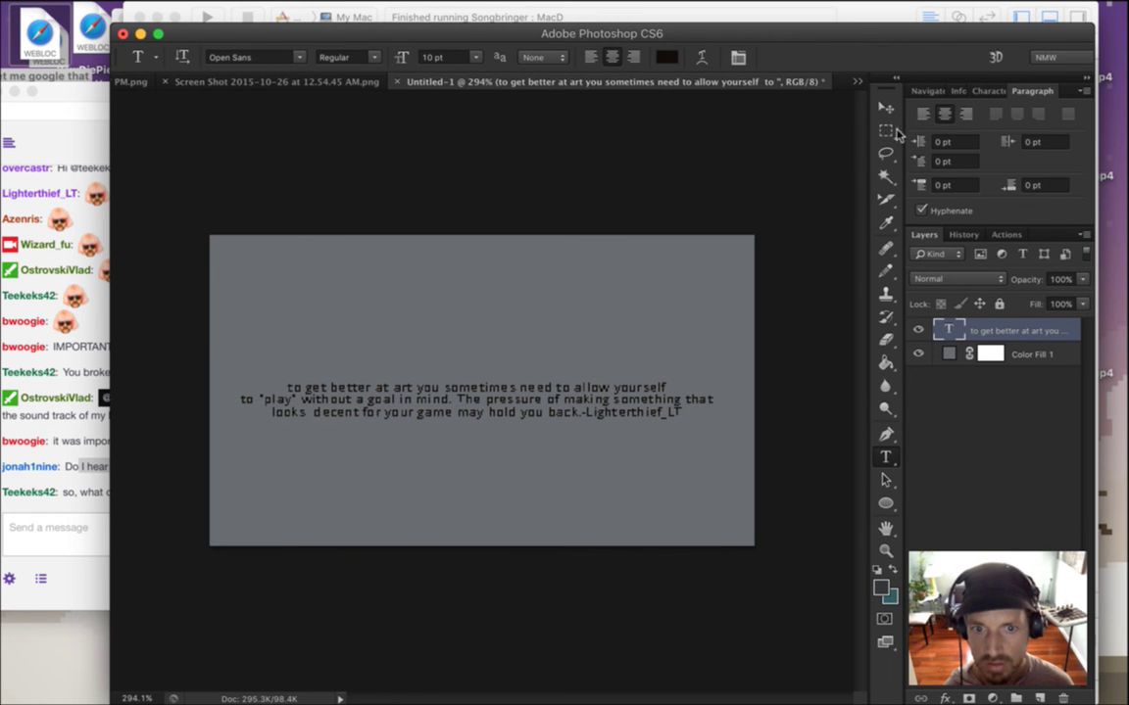
{"action": "left_click", "coordinate": [530, 388]}
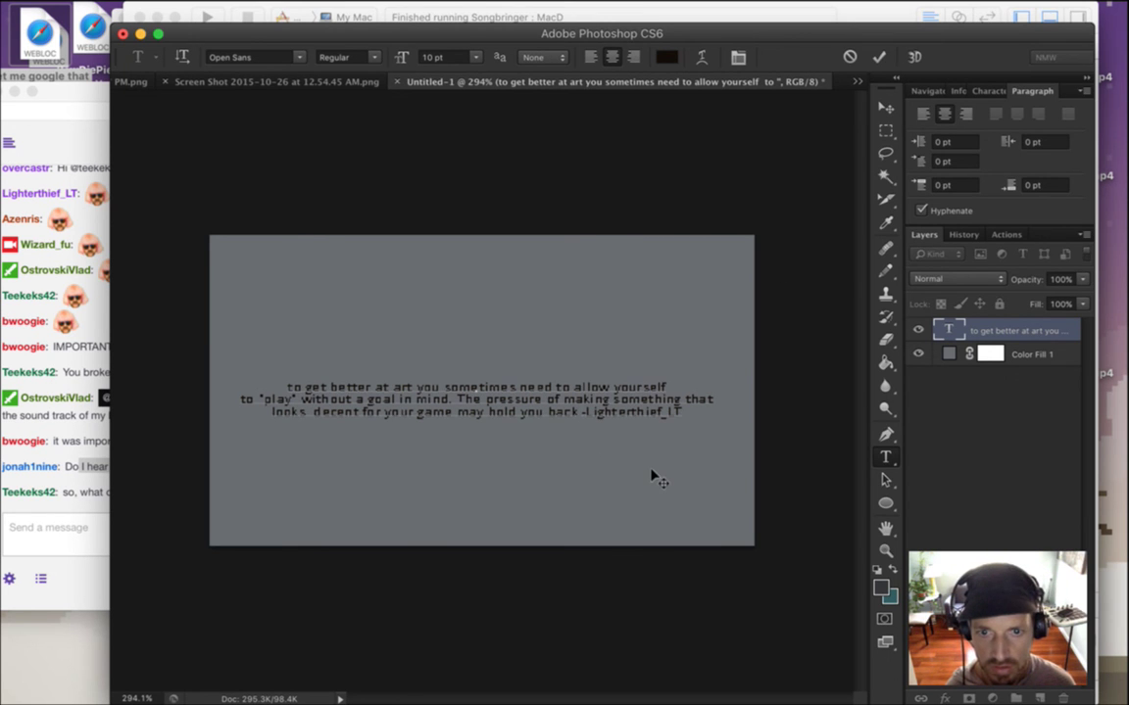
{"action": "key", "text": "Return"}
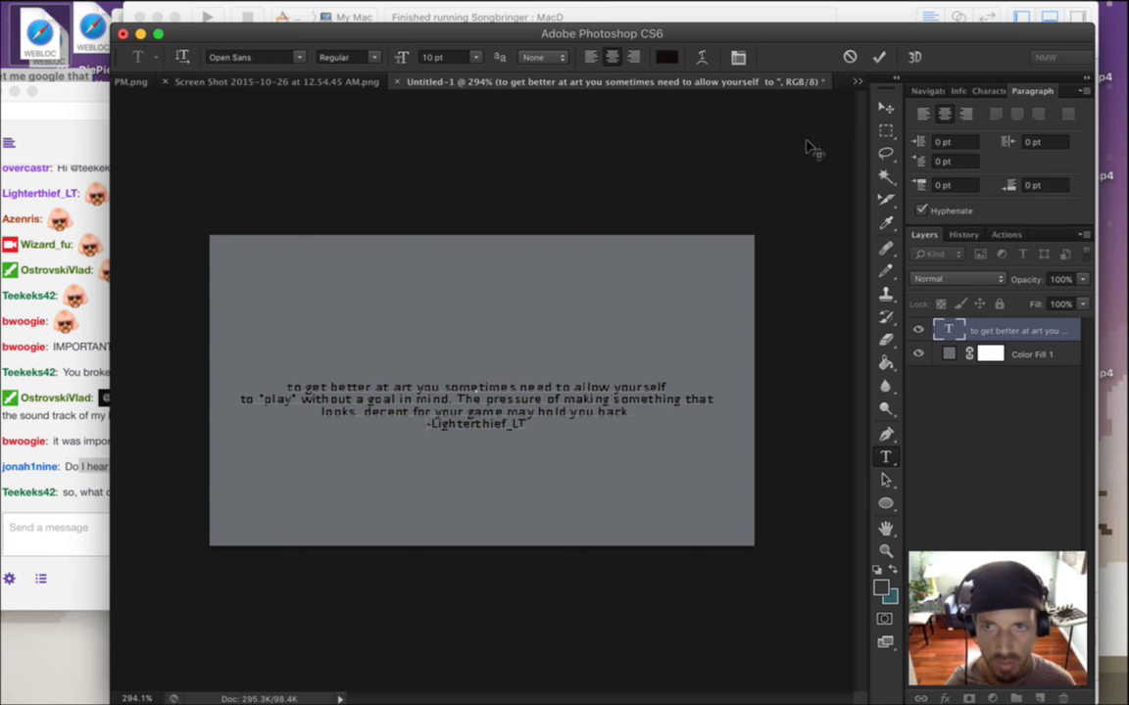
{"action": "left_click", "coordinate": [879, 57]}
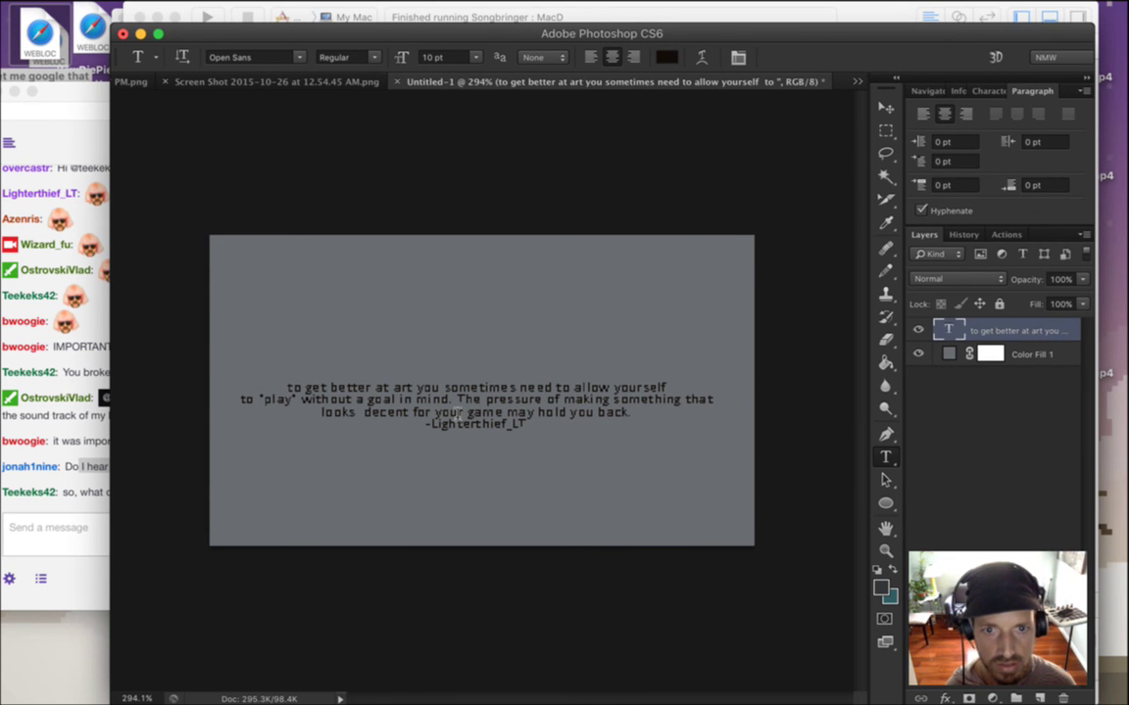
Capitalise the quote's opening word as "To" and break the line before "The pressure".
{"action": "left_click", "coordinate": [458, 405]}
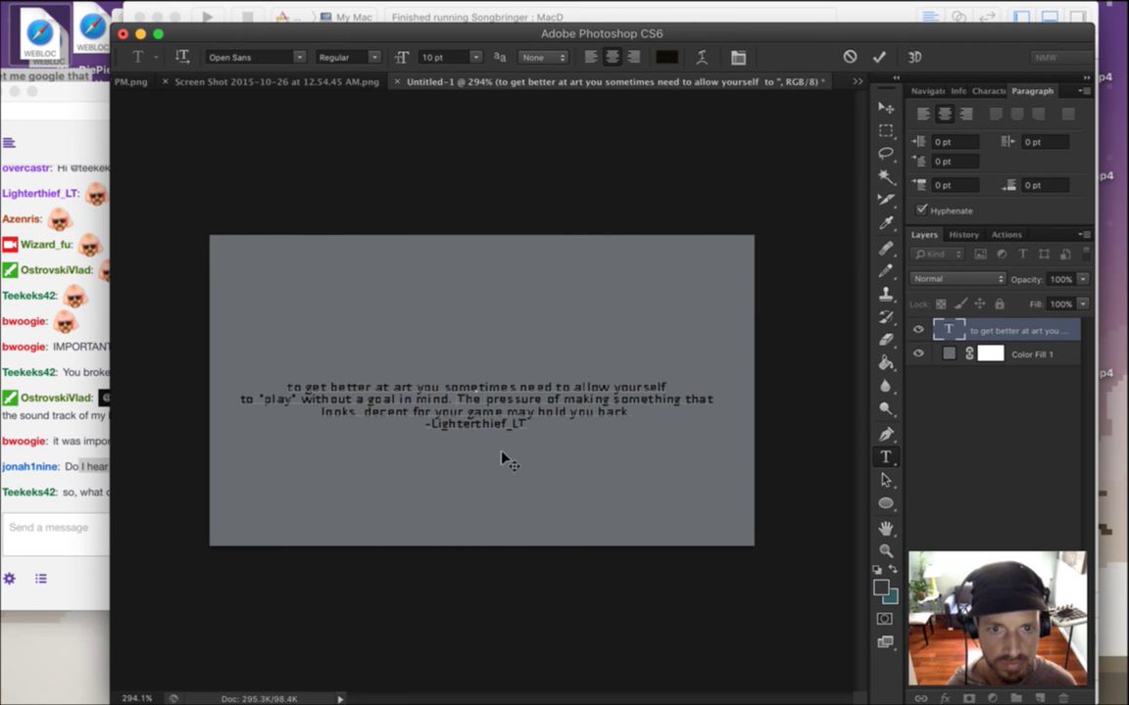
{"action": "key", "text": "Return"}
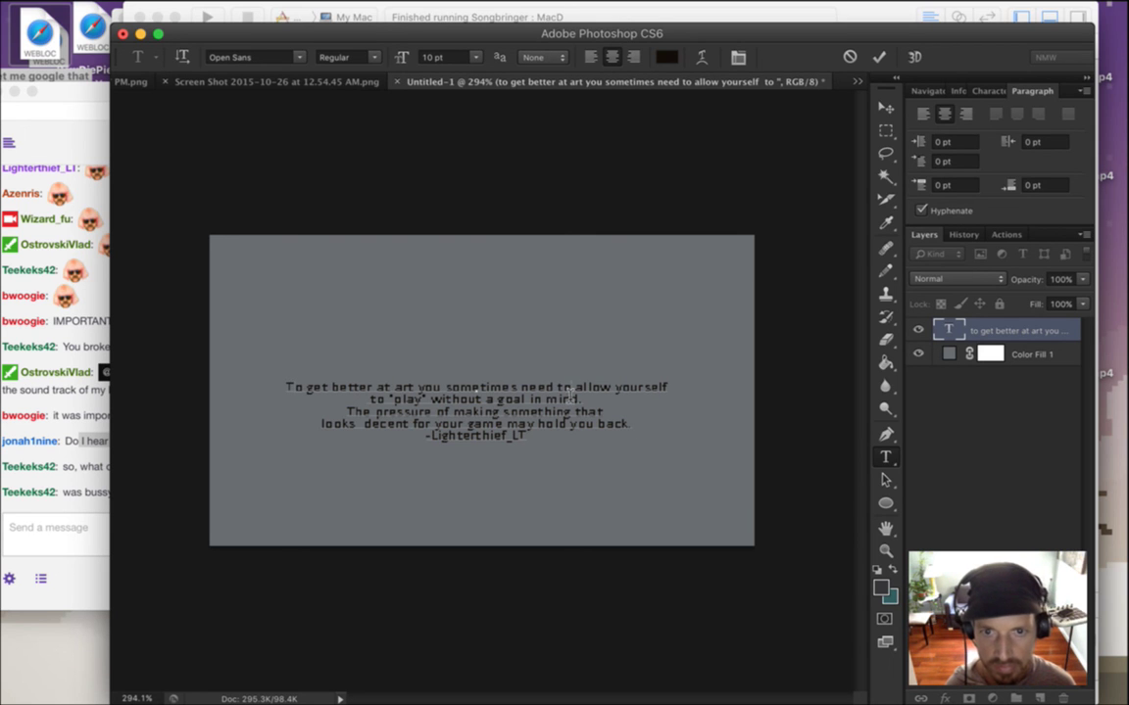
Start the second line at "allow yourself", join it with the "play" line below, and commit the text.
{"action": "key", "text": "Return"}
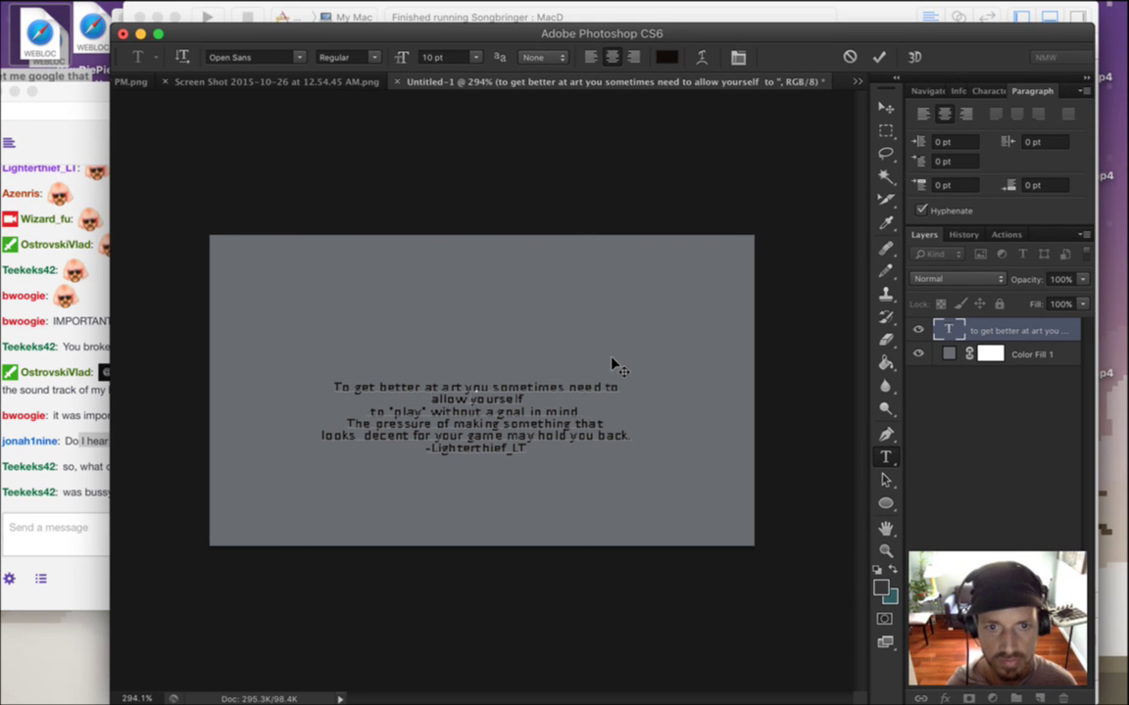
{"action": "key", "text": "BackSpace"}
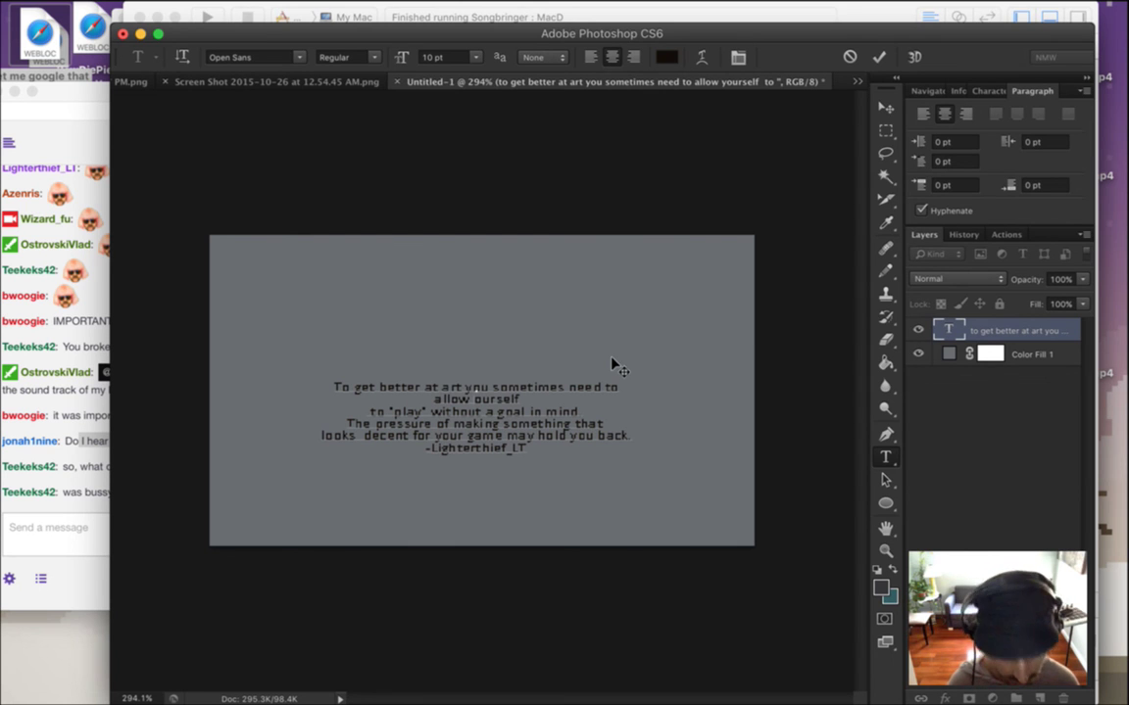
{"action": "type", "text": "t"}
{"action": "key", "text": "BackSpace"}
{"action": "type", "text": "y"}
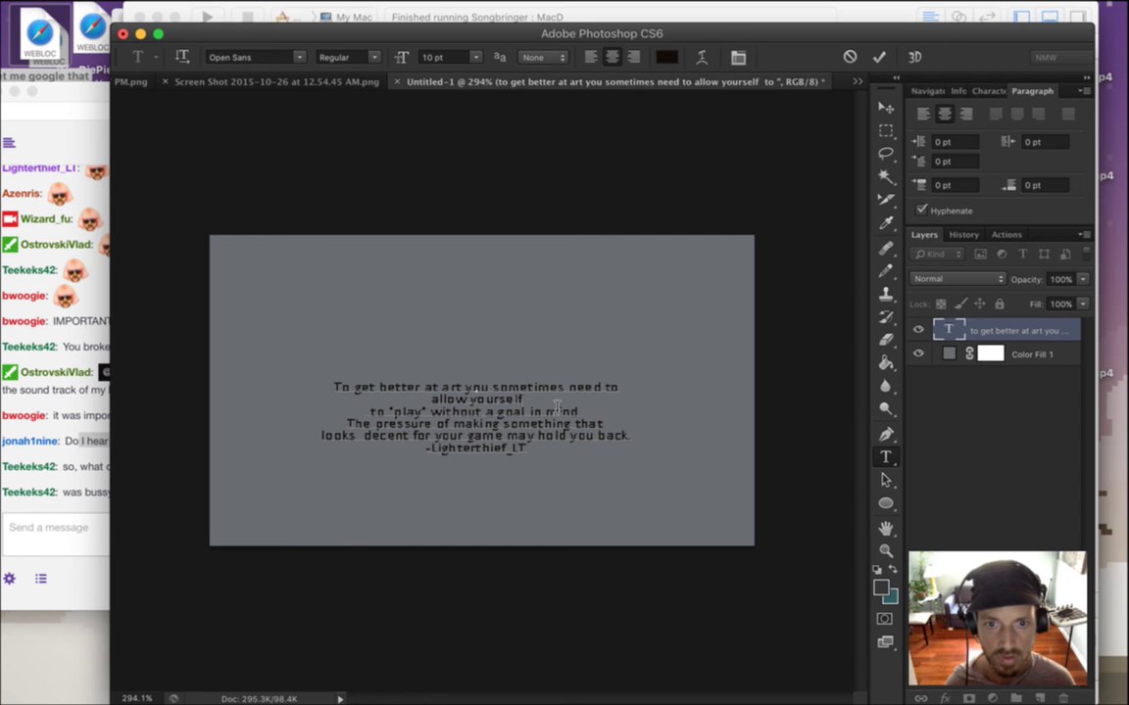
{"action": "key", "text": "Delete"}
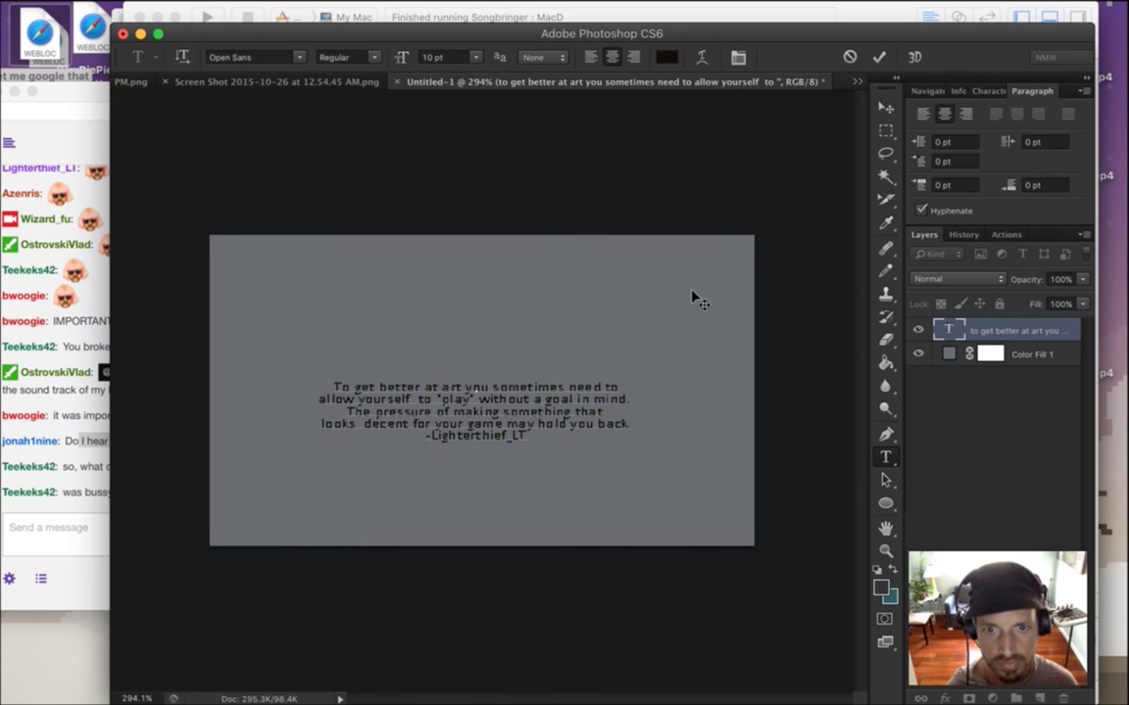
{"action": "left_click", "coordinate": [879, 56]}
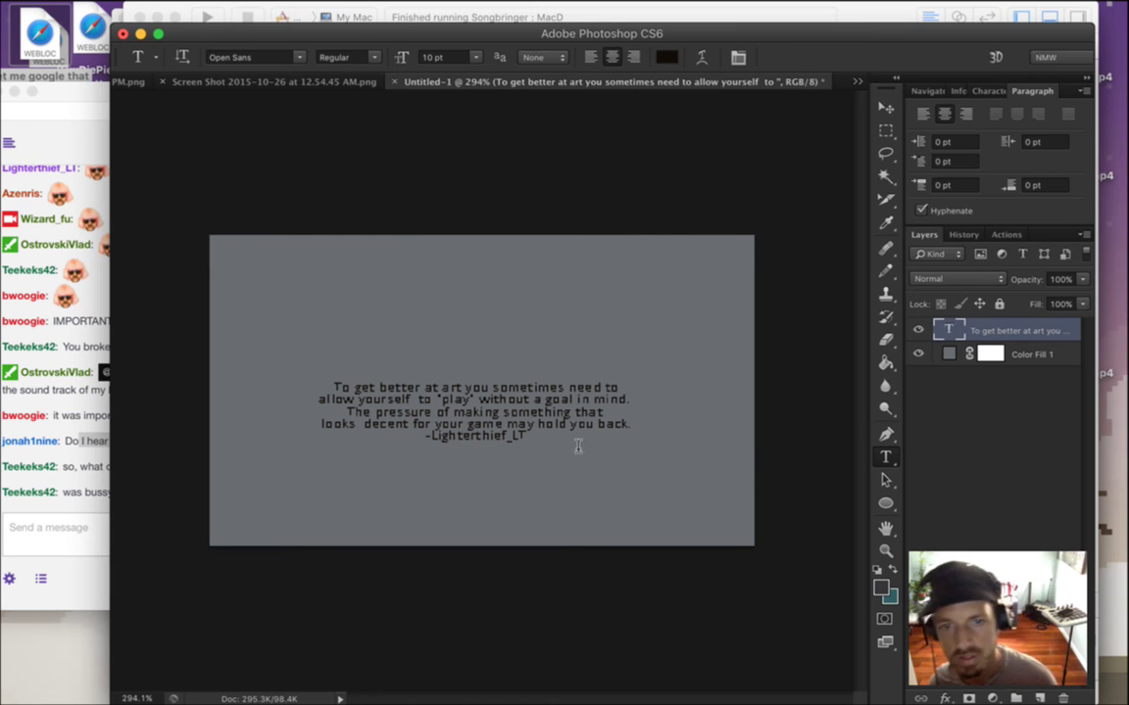
Move the quote slightly up and right to centre it on the canvas, and switch to the Rectangular Marquee tool.
{"action": "scroll", "coordinate": [503, 438], "scroll_direction": "up", "scroll_amount": 2}
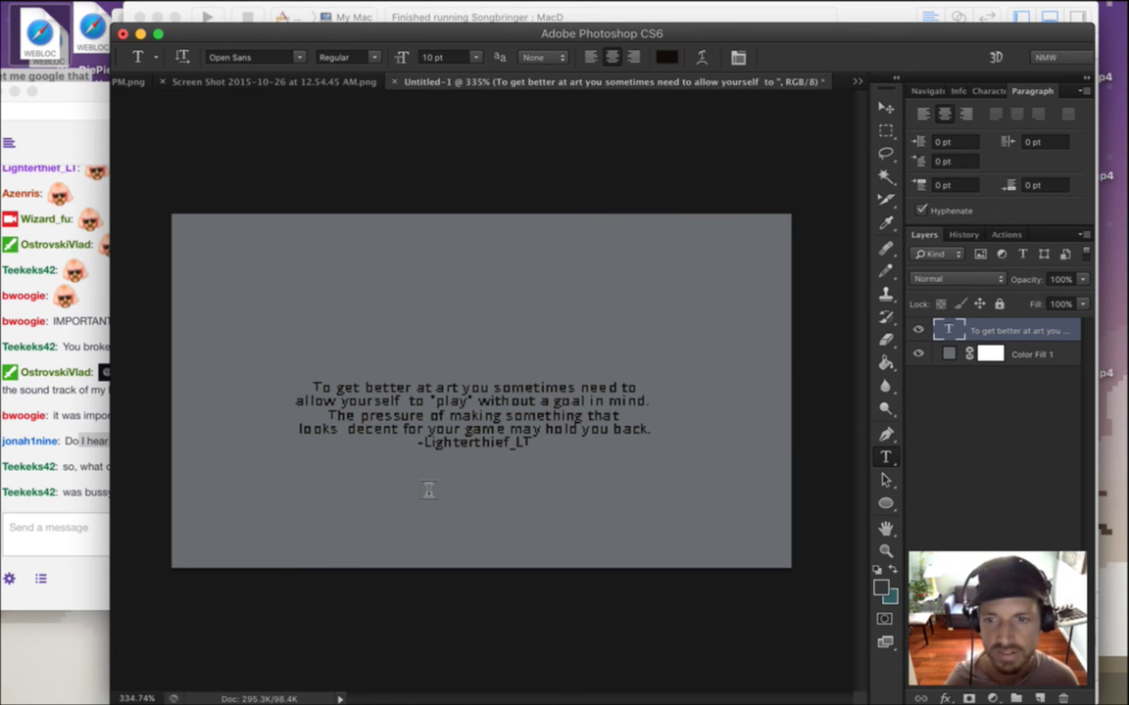
{"action": "key", "text": "v"}
{"action": "left_click_drag", "start_coordinate": [568, 360], "coordinate": [592, 353]}
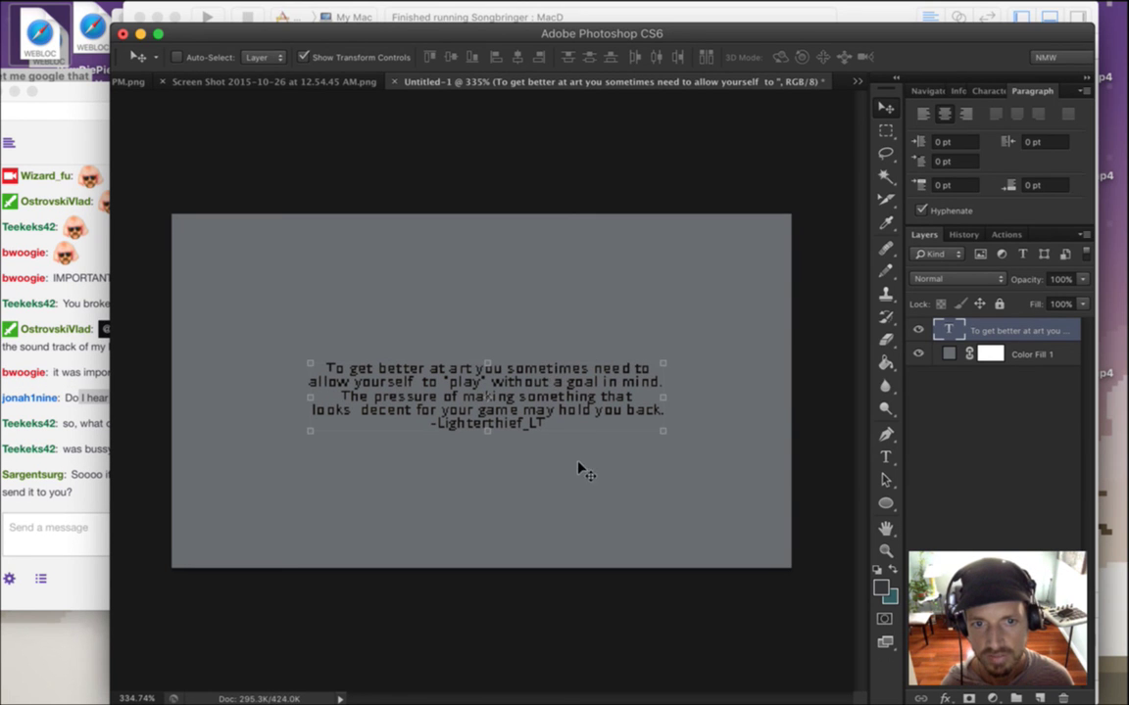
{"action": "key", "text": "m"}
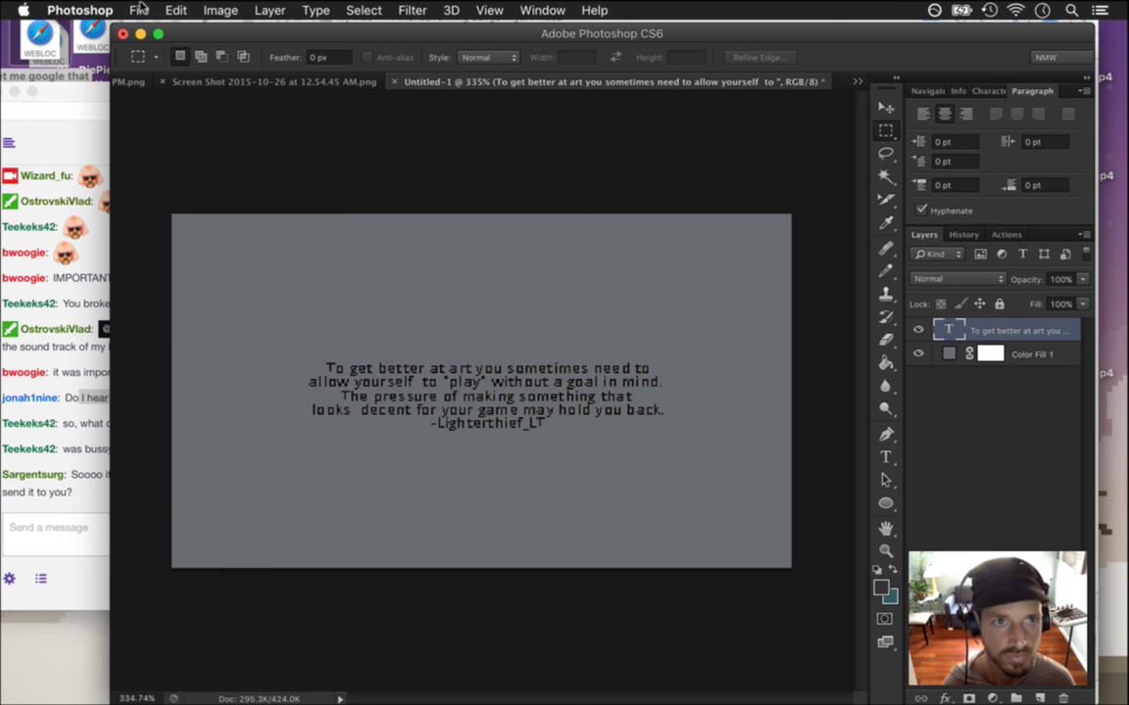
Export the quote for web as a PNG-24 scaled to 200 percent, saved on the Desktop as lighterthief-advice.png.
{"action": "left_click", "coordinate": [140, 9]}
{"action": "left_click", "coordinate": [178, 246]}
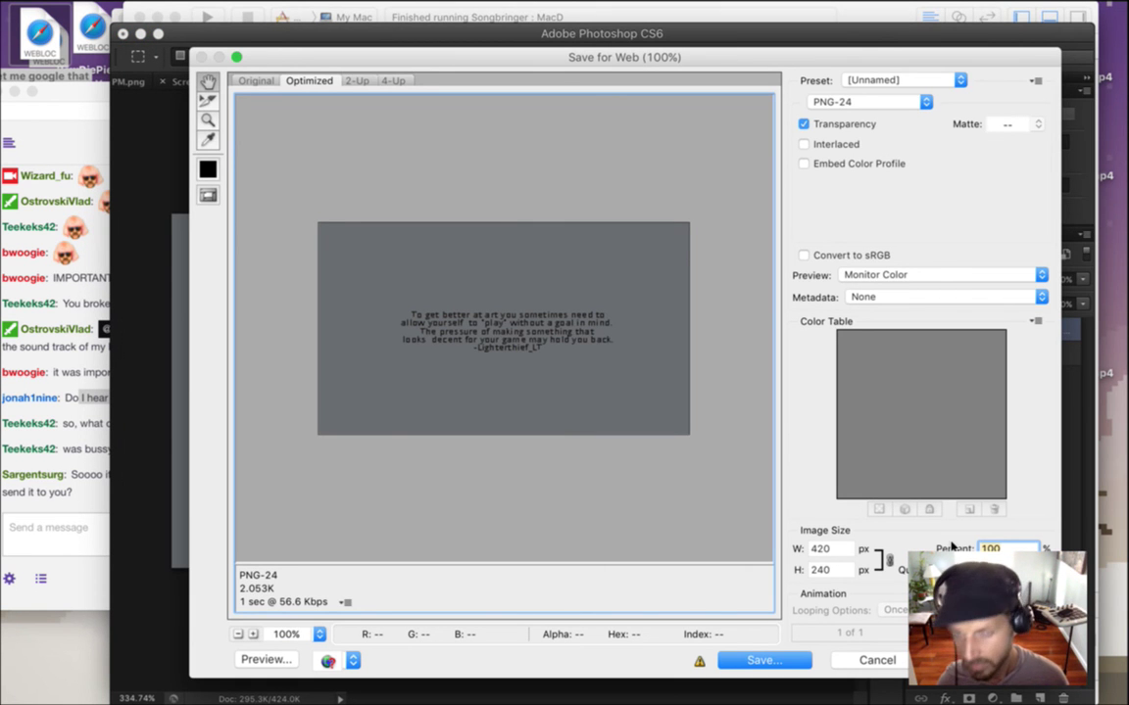
{"action": "key", "text": "Tab"}
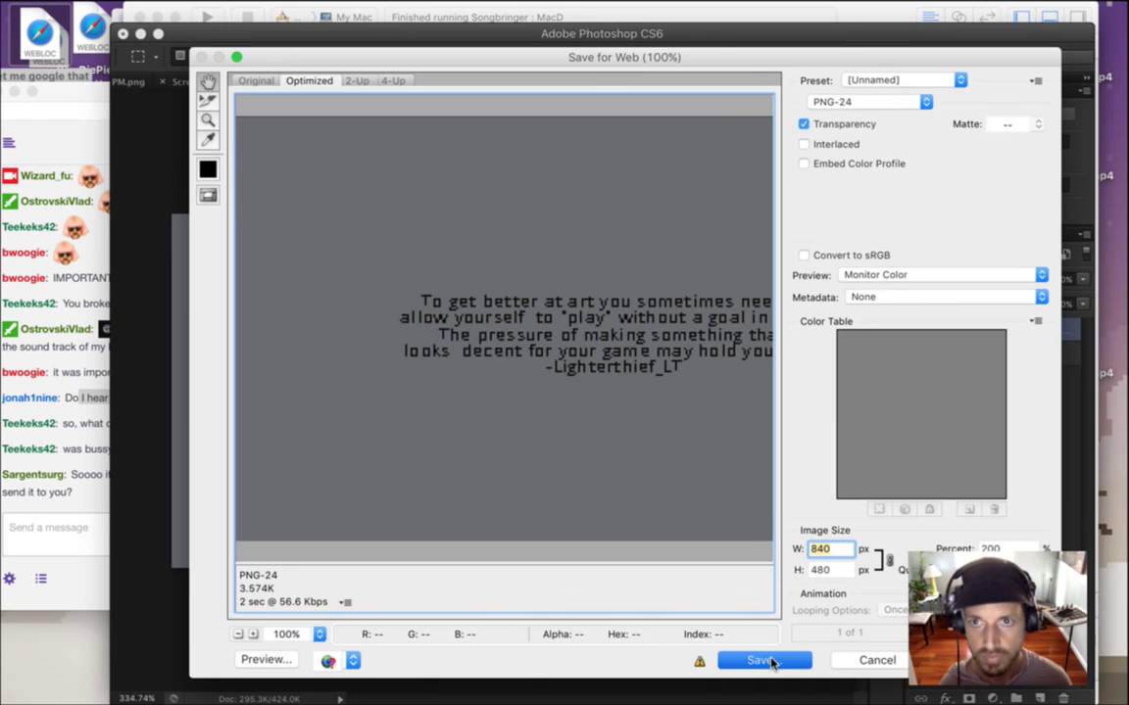
{"action": "key", "text": "Return"}
{"action": "left_click", "coordinate": [343, 377]}
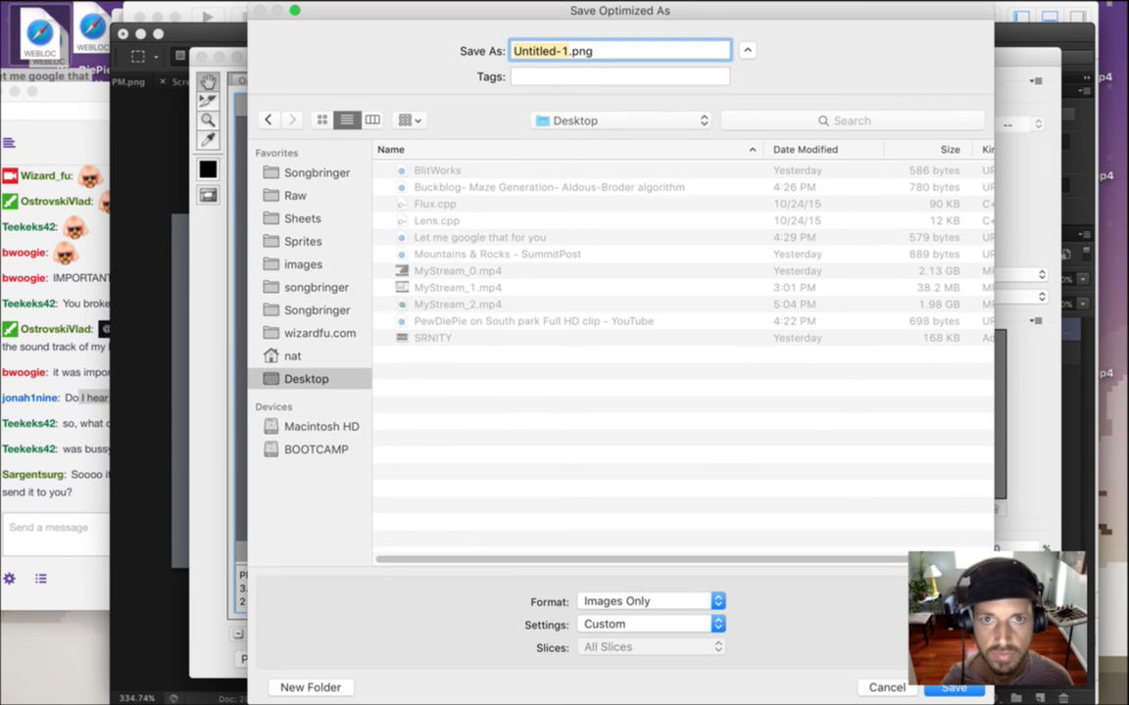
{"action": "type", "text": "lighterthief-"}
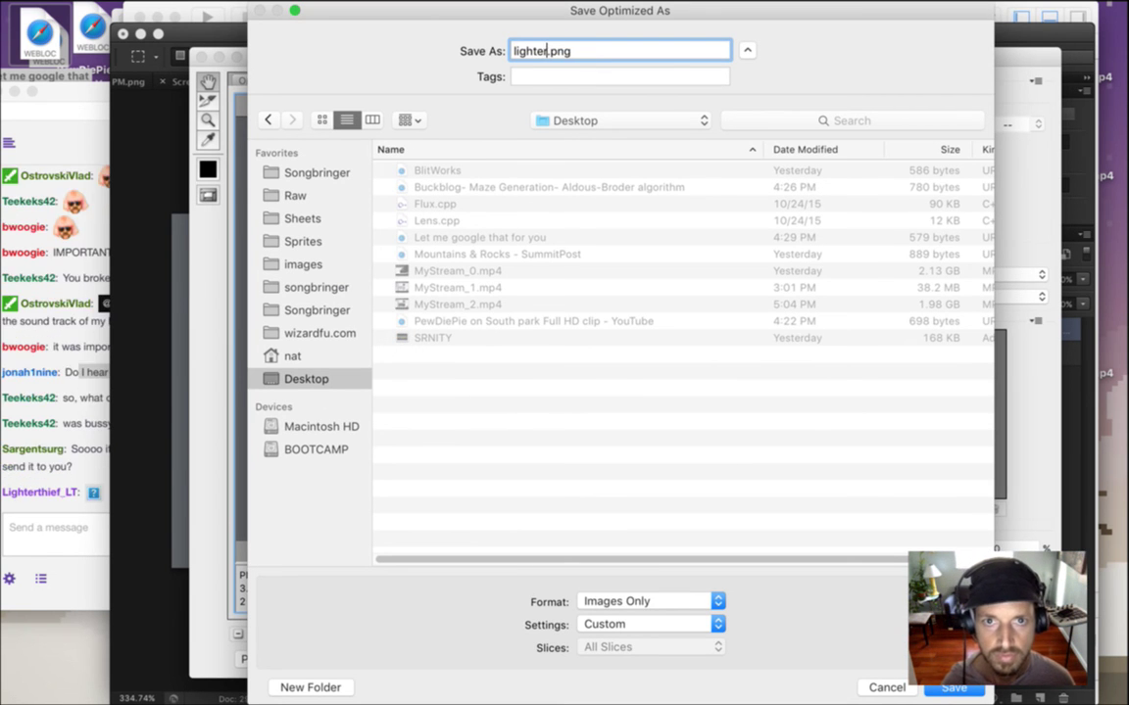
{"action": "type", "text": "advice"}
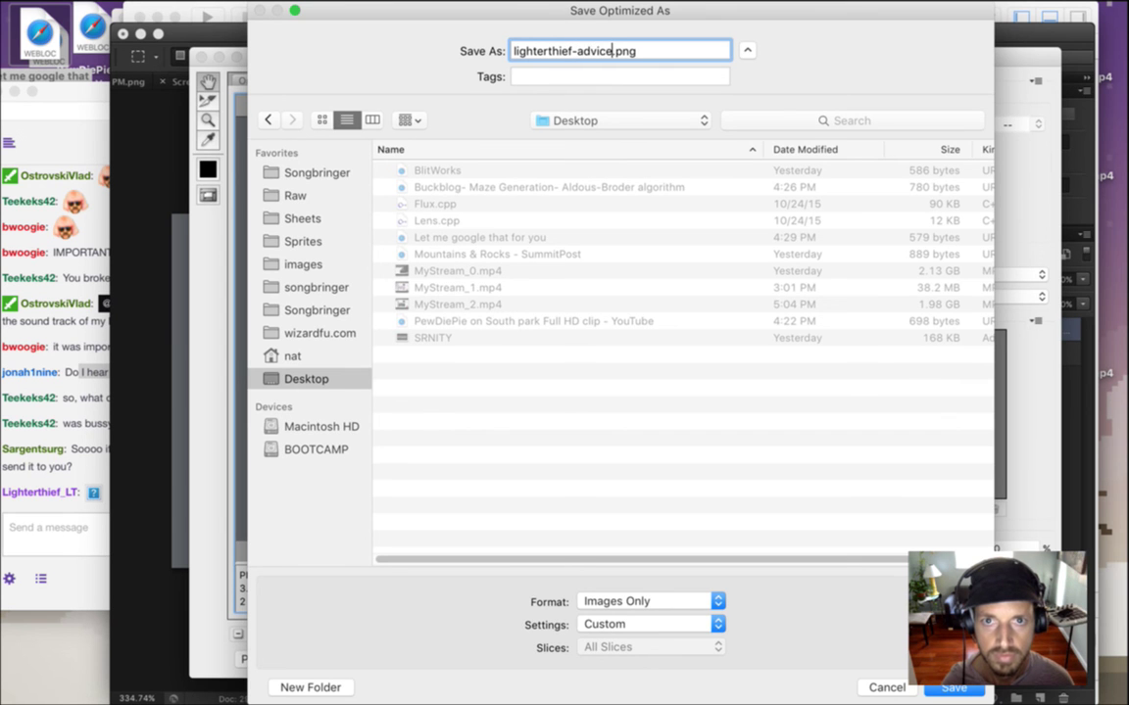
{"action": "key", "text": "Return"}
Switch to the Twitch chat window and read the recent viewer messages about ambient music and startup quotes.
{"action": "left_click", "coordinate": [93, 421]}
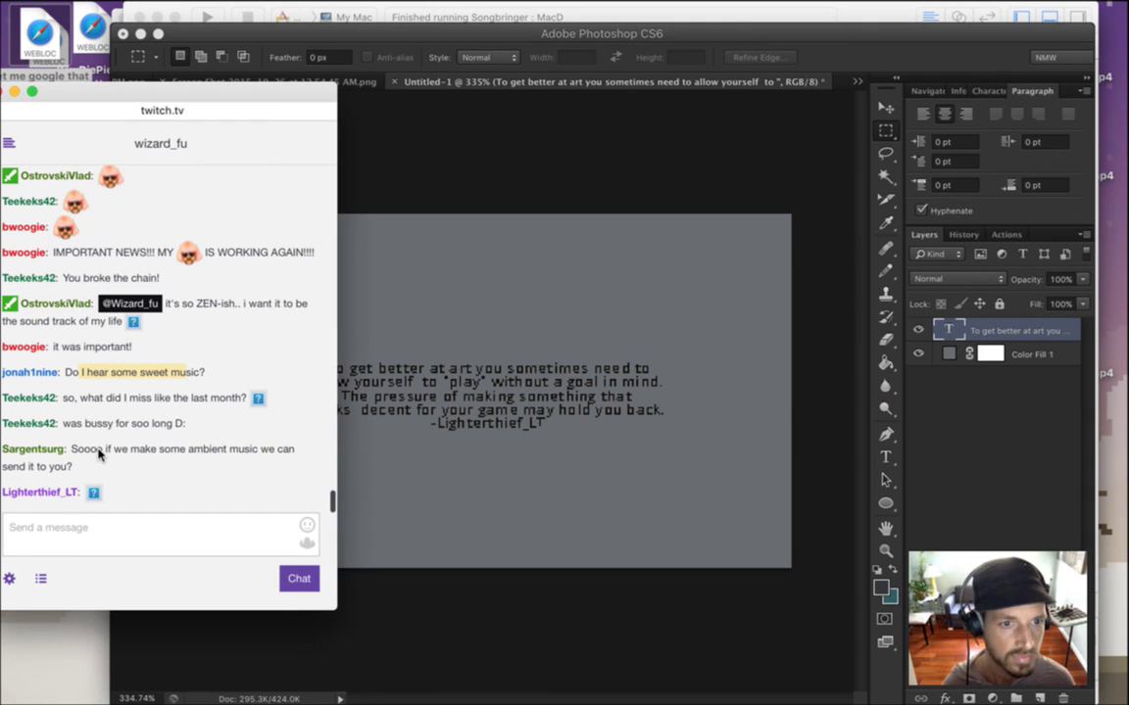
{"action": "left_click_drag", "start_coordinate": [87, 397], "coordinate": [204, 399]}
{"action": "left_click", "coordinate": [200, 405]}
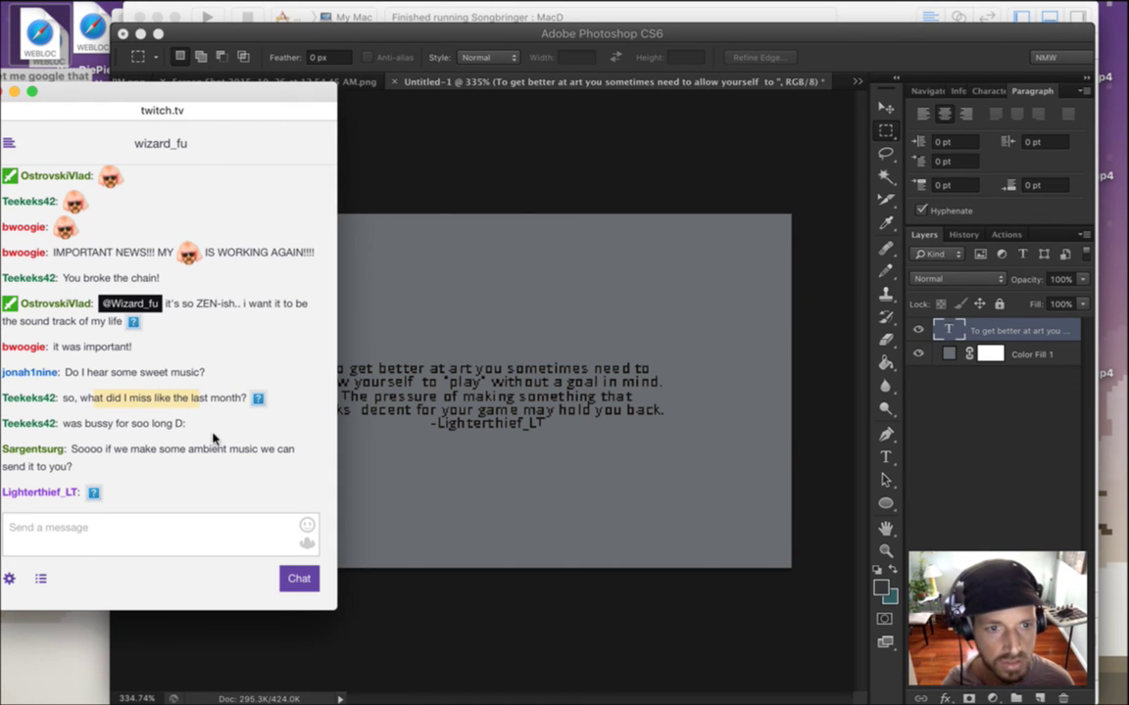
{"action": "left_click_drag", "start_coordinate": [76, 449], "coordinate": [108, 470]}
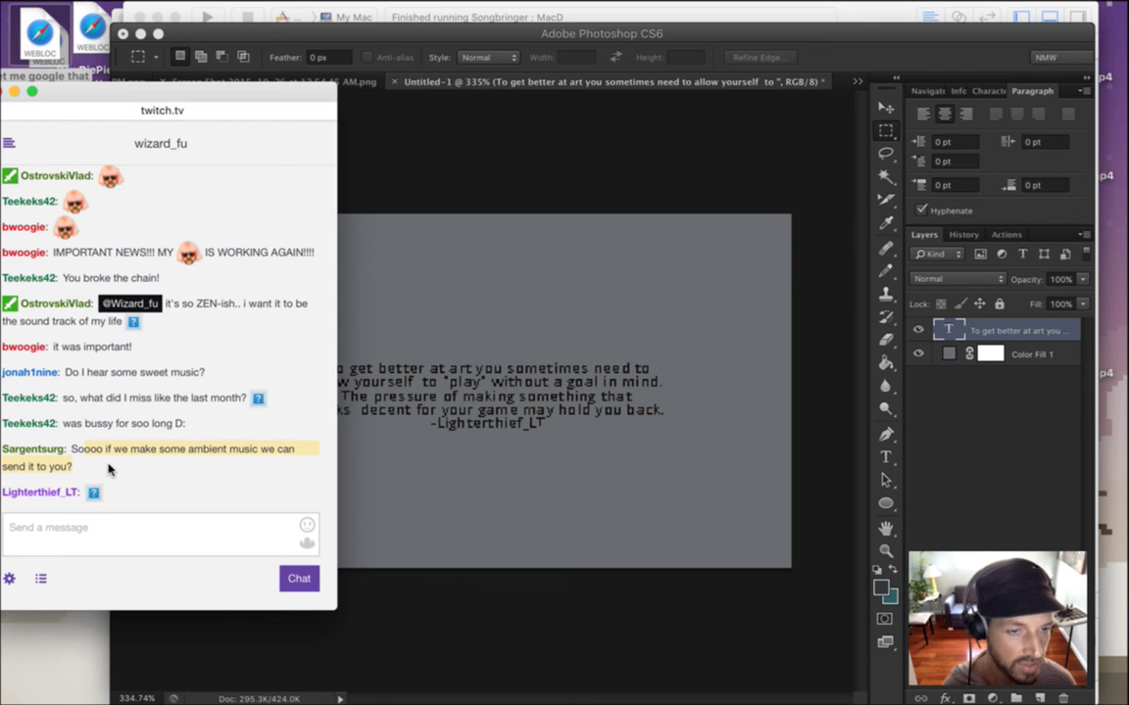
{"action": "left_click", "coordinate": [116, 464]}
{"action": "left_click_drag", "start_coordinate": [92, 450], "coordinate": [128, 478]}
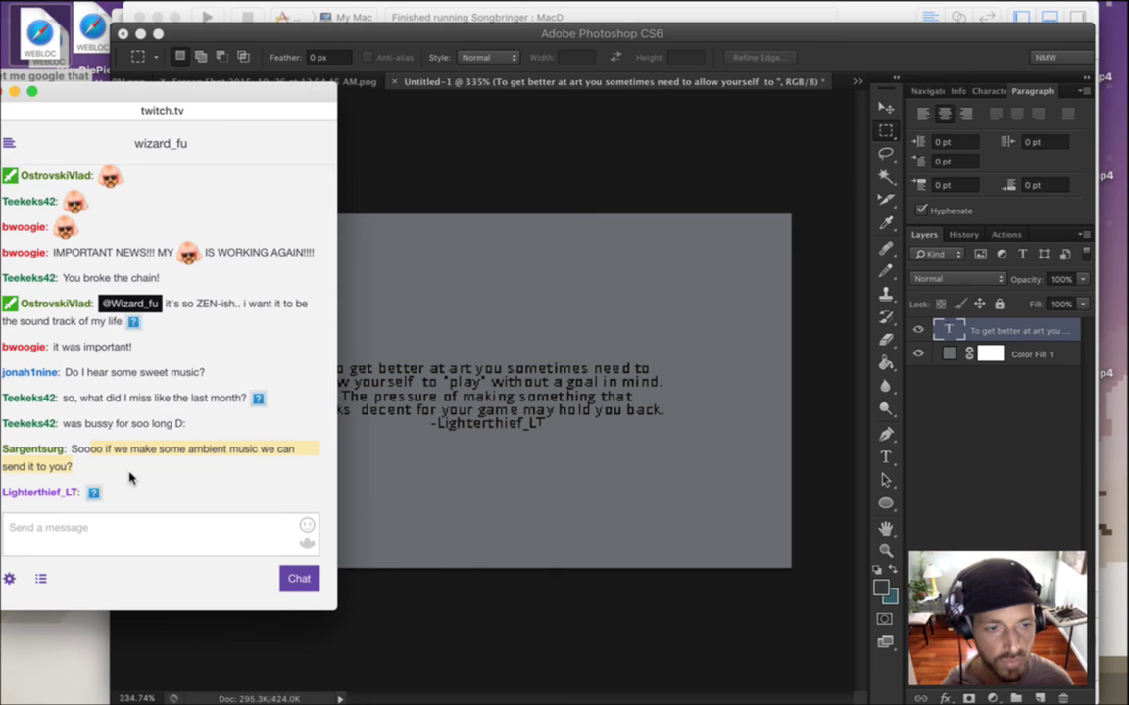
{"action": "left_click", "coordinate": [164, 455]}
{"action": "left_click_drag", "start_coordinate": [79, 423], "coordinate": [108, 441]}
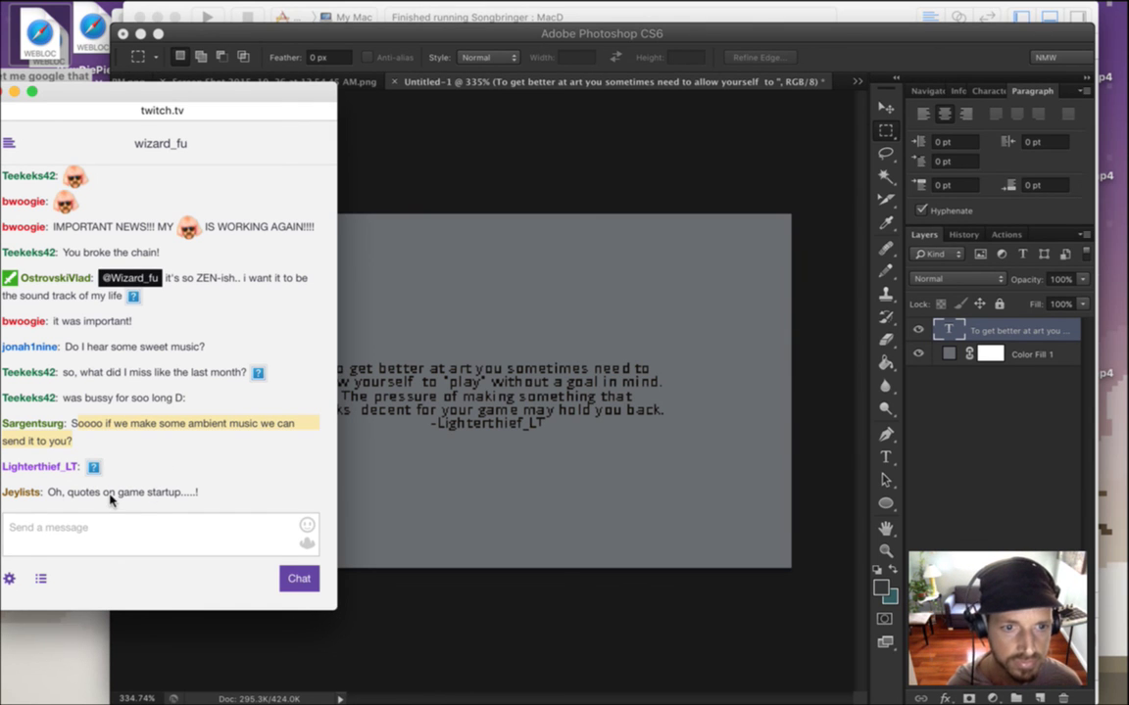
{"action": "left_click_drag", "start_coordinate": [68, 491], "coordinate": [175, 495]}
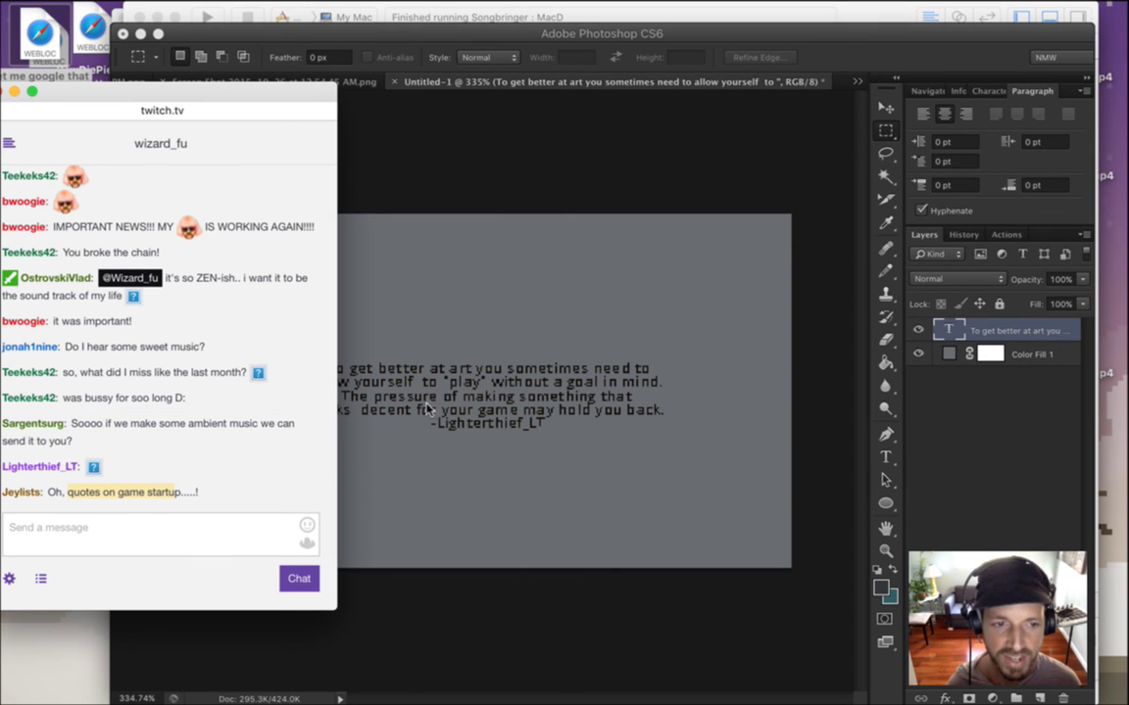
Load imgur.com in a new Safari window and bring up its sign-in form.
{"action": "left_click", "coordinate": [627, 168]}
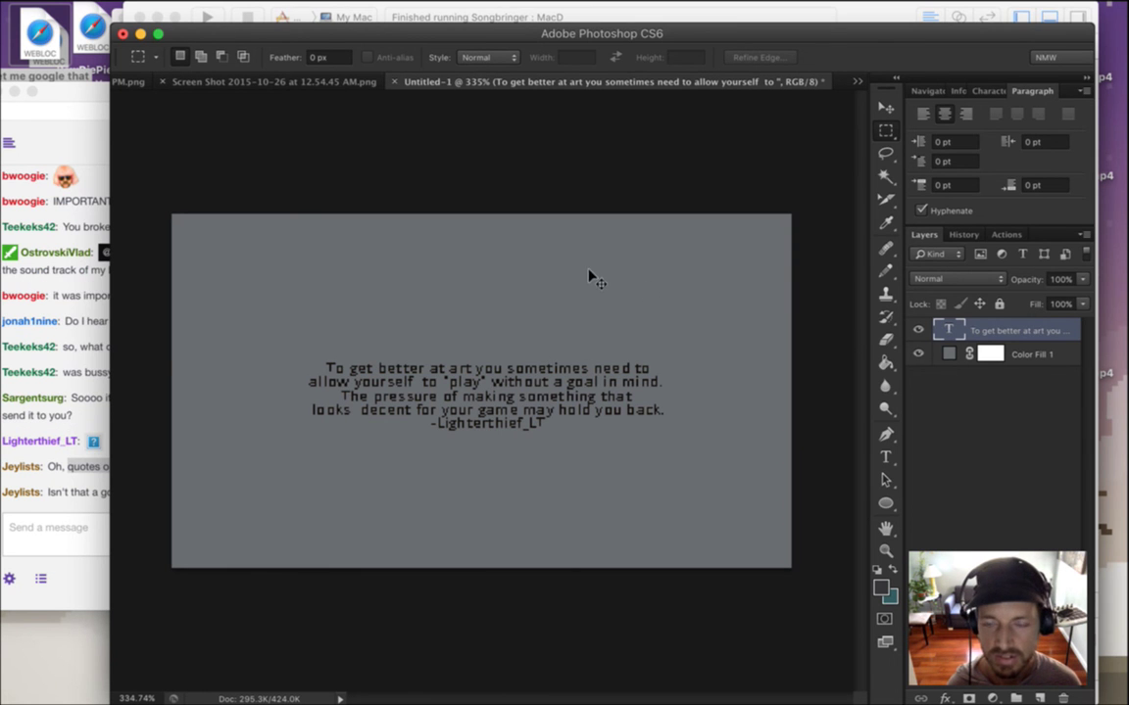
{"action": "key", "text": "super+Tab"}
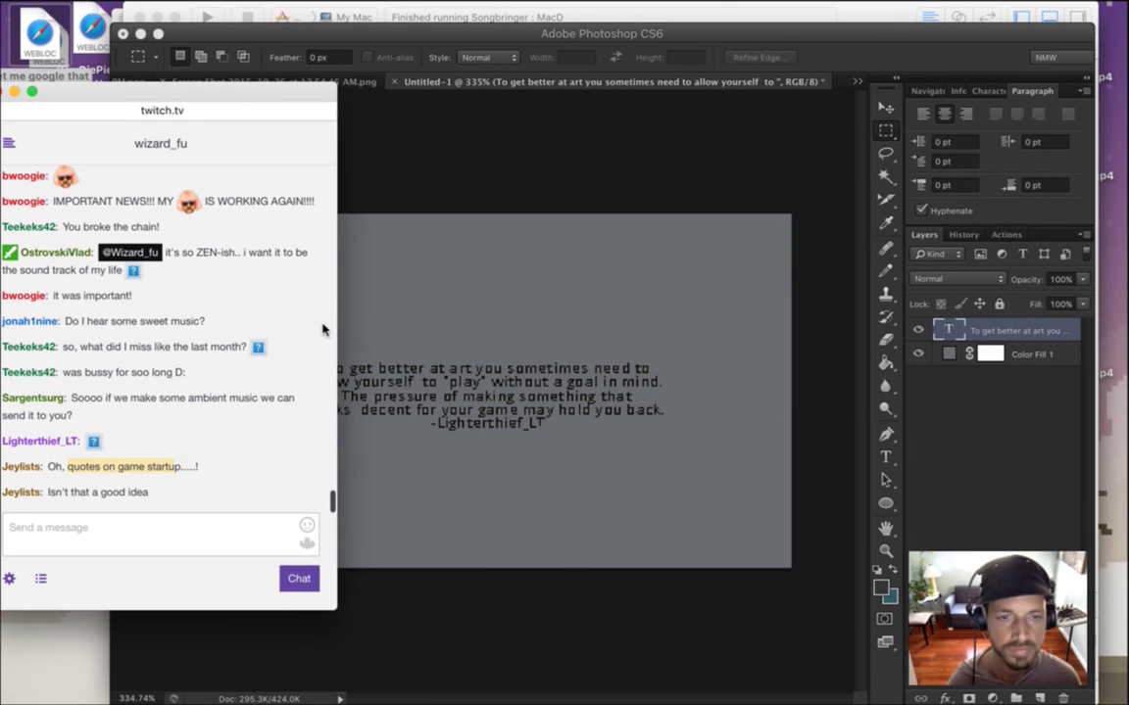
{"action": "key", "text": "super+n"}
{"action": "type", "text": "imgur.com"}
{"action": "key", "text": "Return"}
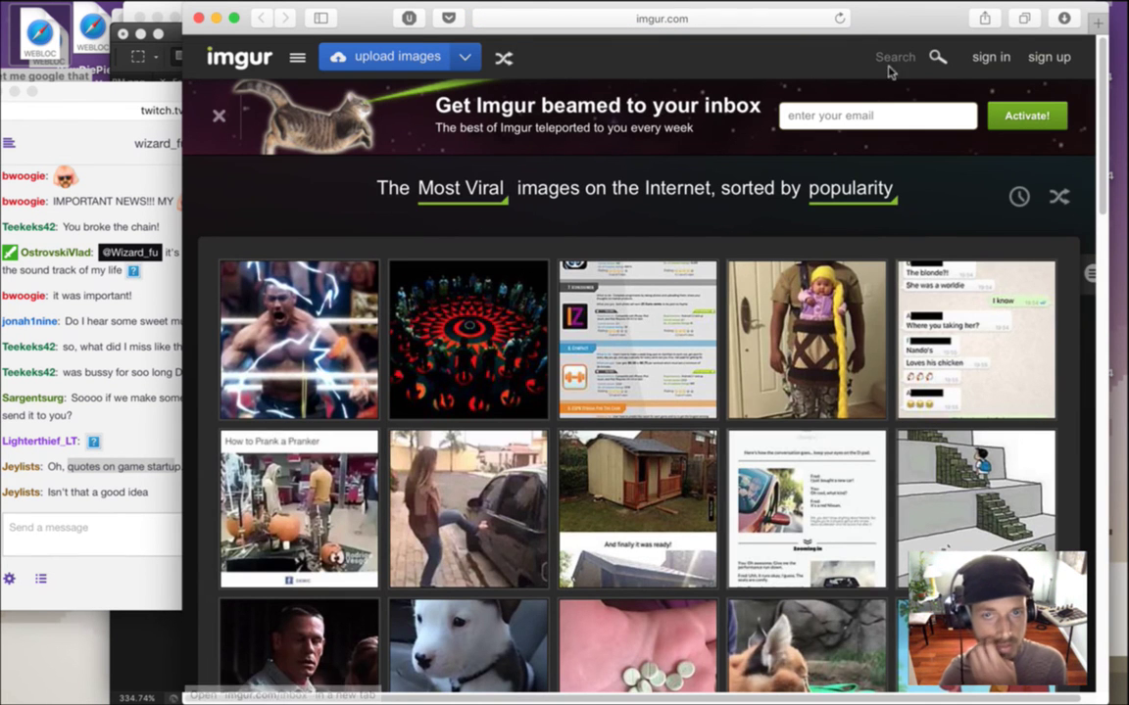
{"action": "left_click", "coordinate": [992, 57]}
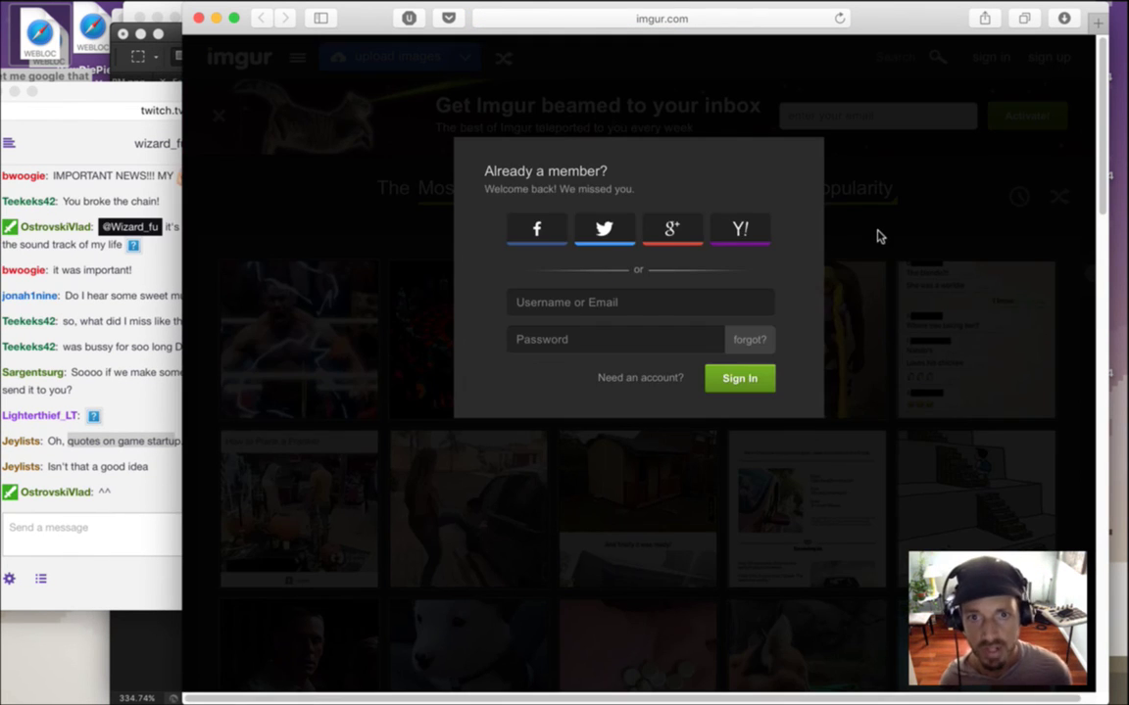
{"action": "type", "text": "na"}
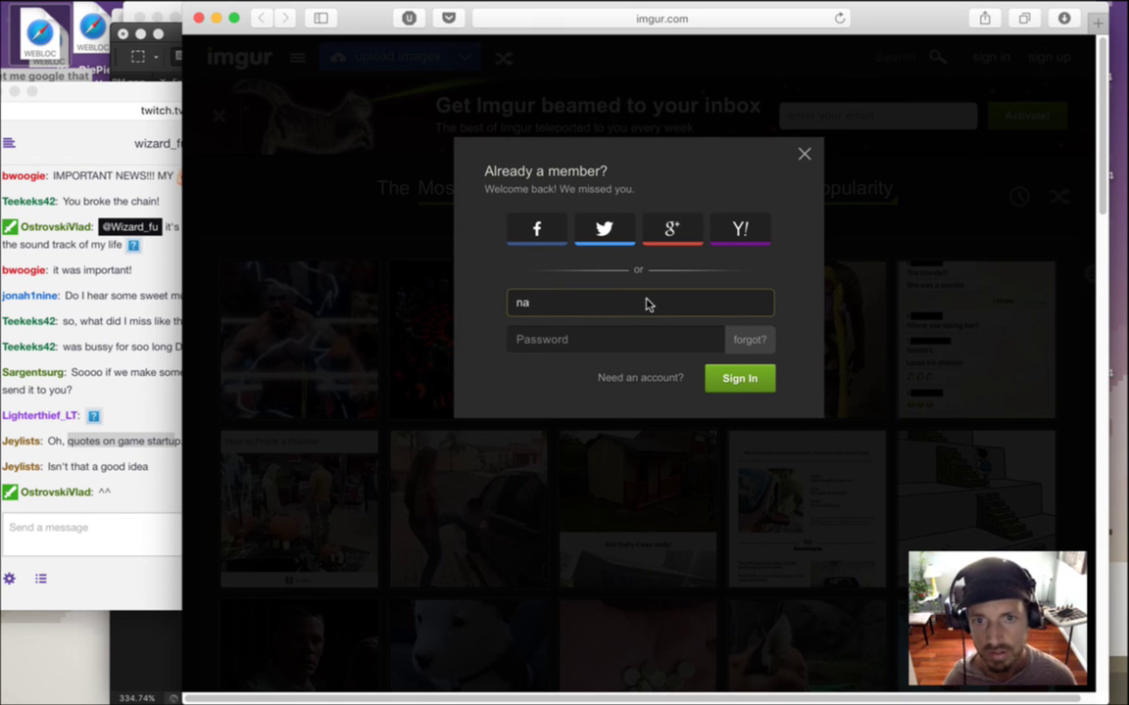
{"action": "key", "text": "BackSpace"}
{"action": "key", "text": "BackSpace"}
{"action": "type", "text": "on"}
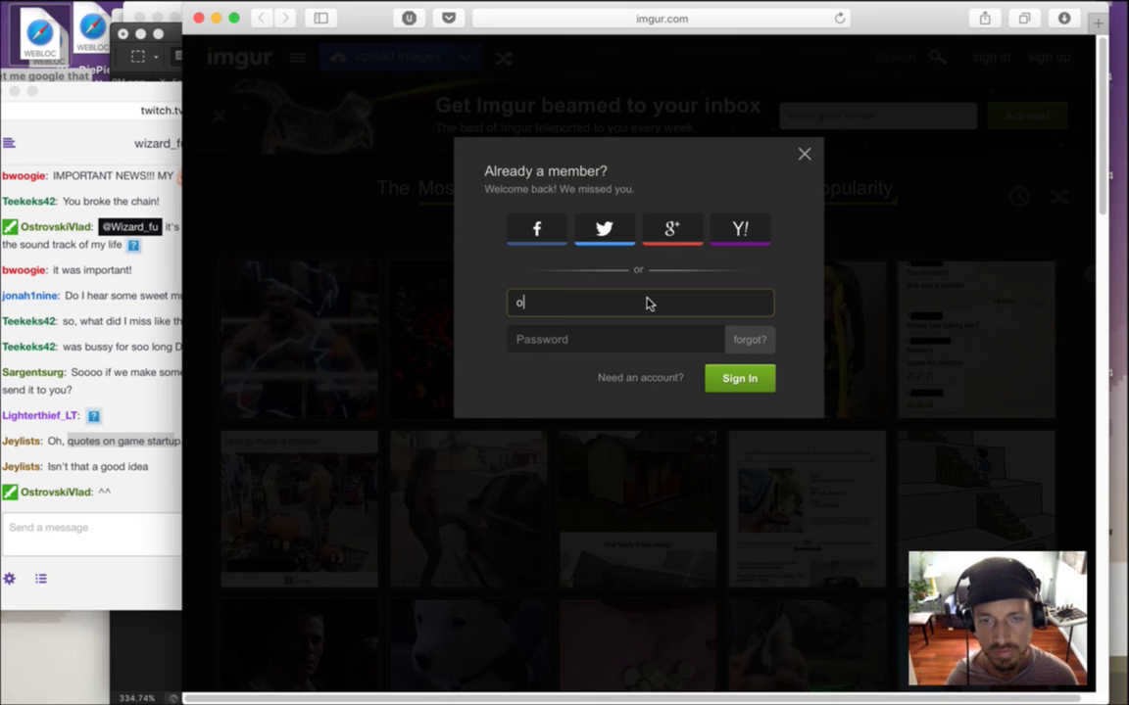
{"action": "key", "text": "BackSpace"}
{"action": "type", "text": "n"}
{"action": "key", "text": "BackSpace"}
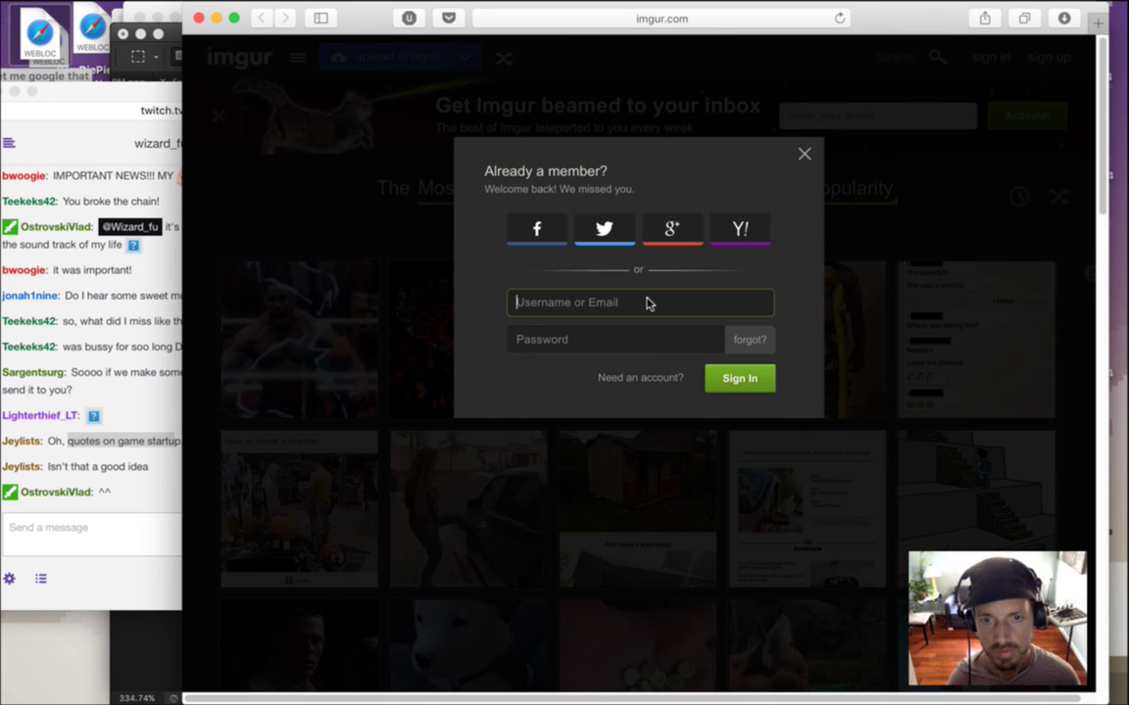
Fill in the account username and password from the saved login and sign in to Imgur.
{"action": "type", "text": "wizardfu"}
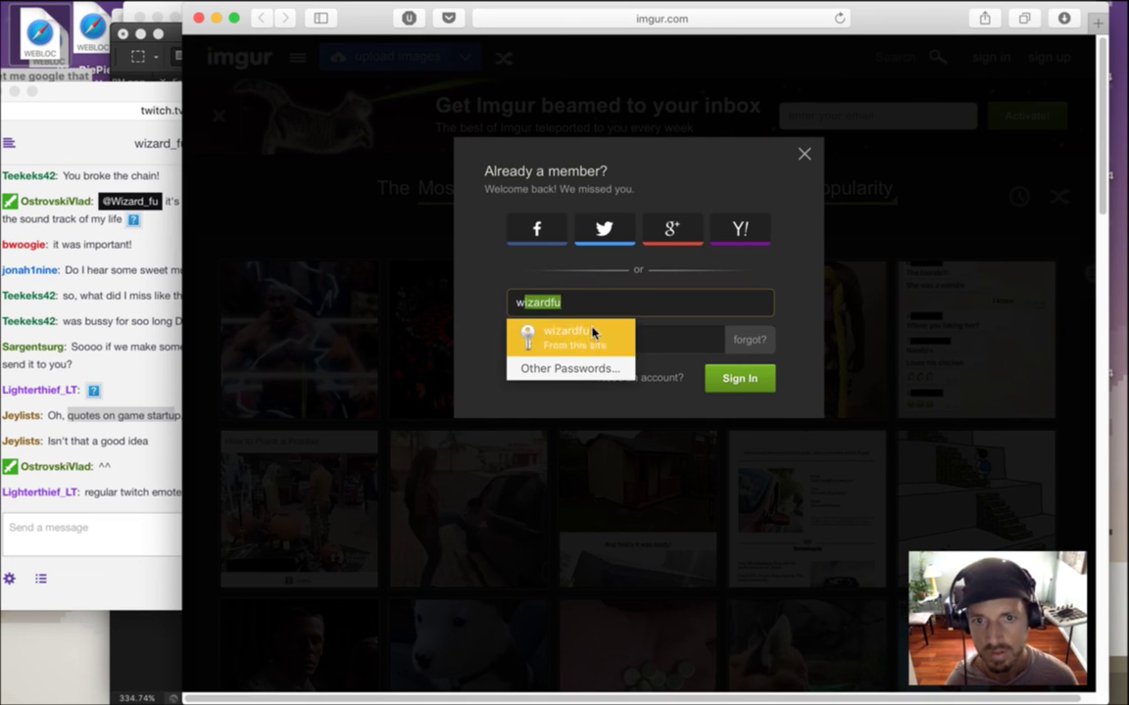
{"action": "left_click", "coordinate": [588, 333]}
{"action": "left_click", "coordinate": [737, 379]}
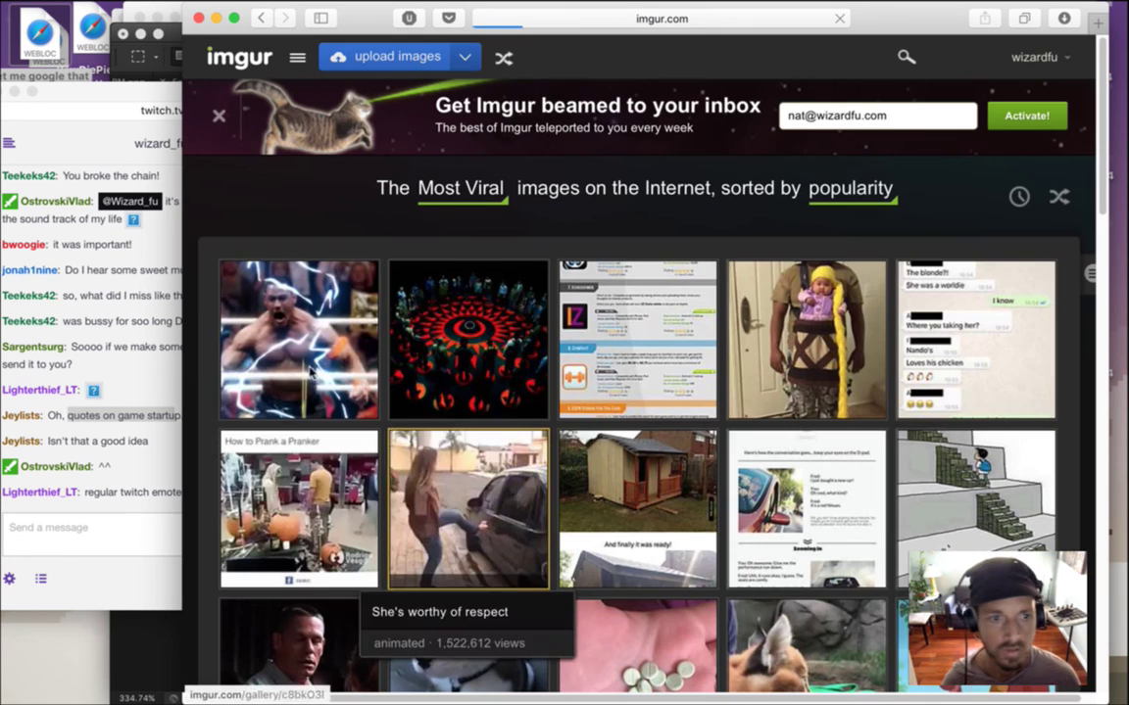
Upload lighterthief-advice.png from the Desktop to Imgur.
{"action": "left_click", "coordinate": [361, 51]}
{"action": "left_click", "coordinate": [597, 240]}
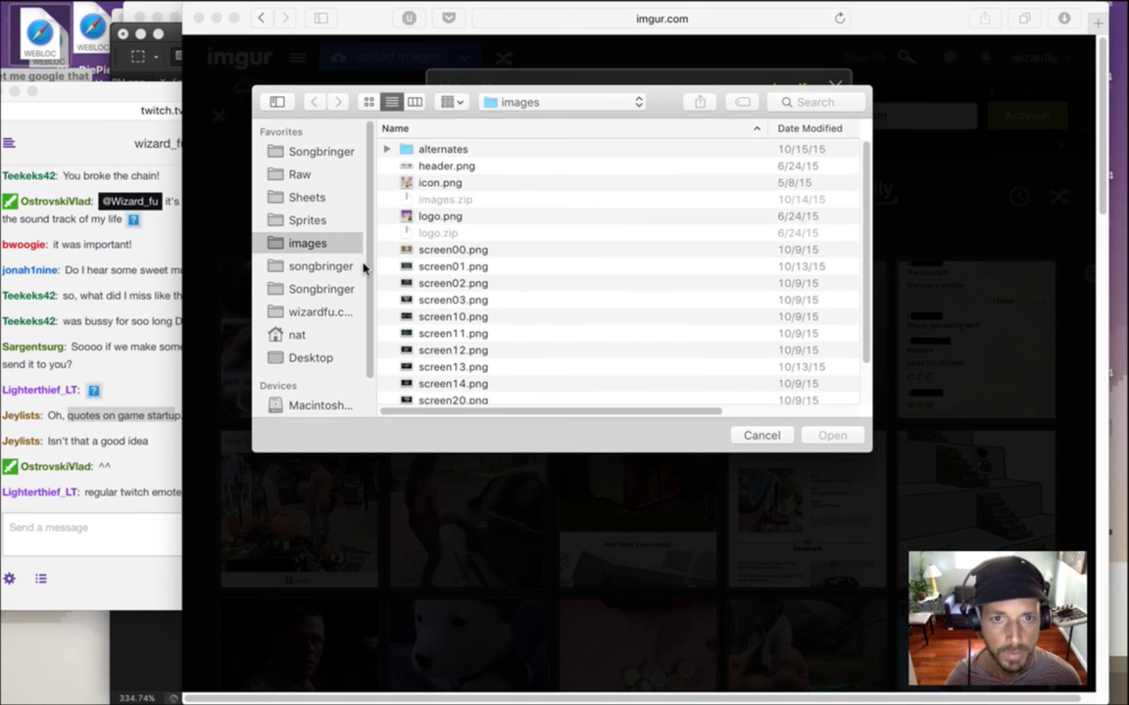
{"action": "scroll", "coordinate": [367, 323], "scroll_direction": "down", "scroll_amount": 3}
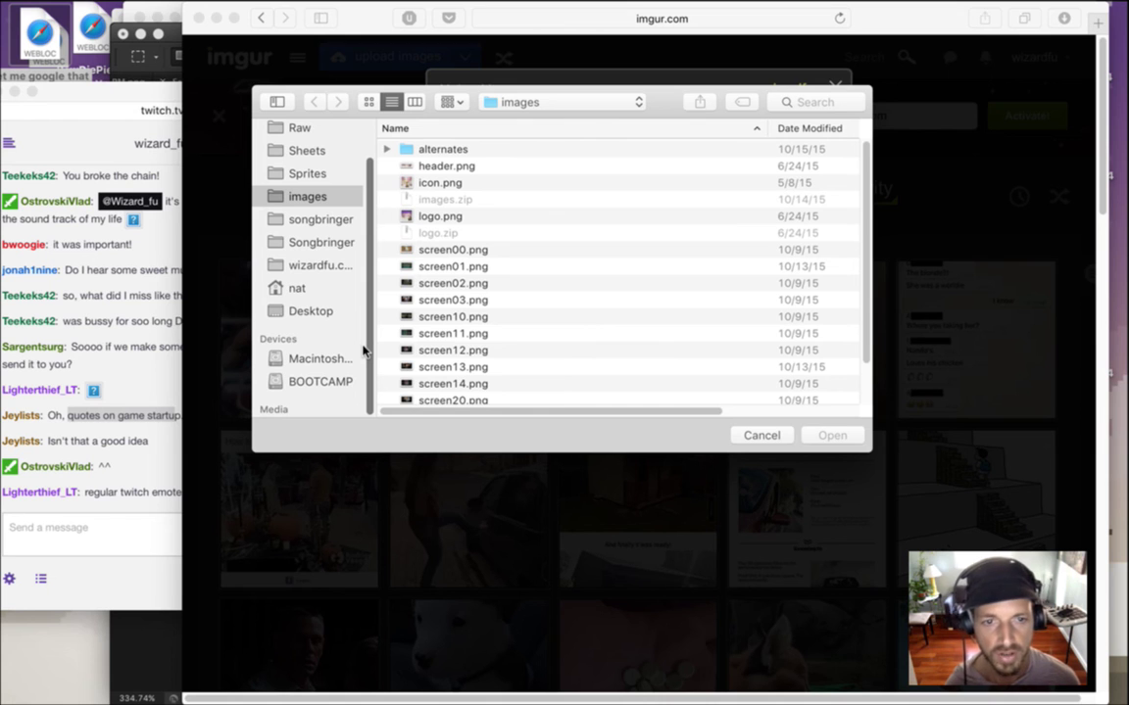
{"action": "key", "text": "super+Tab"}
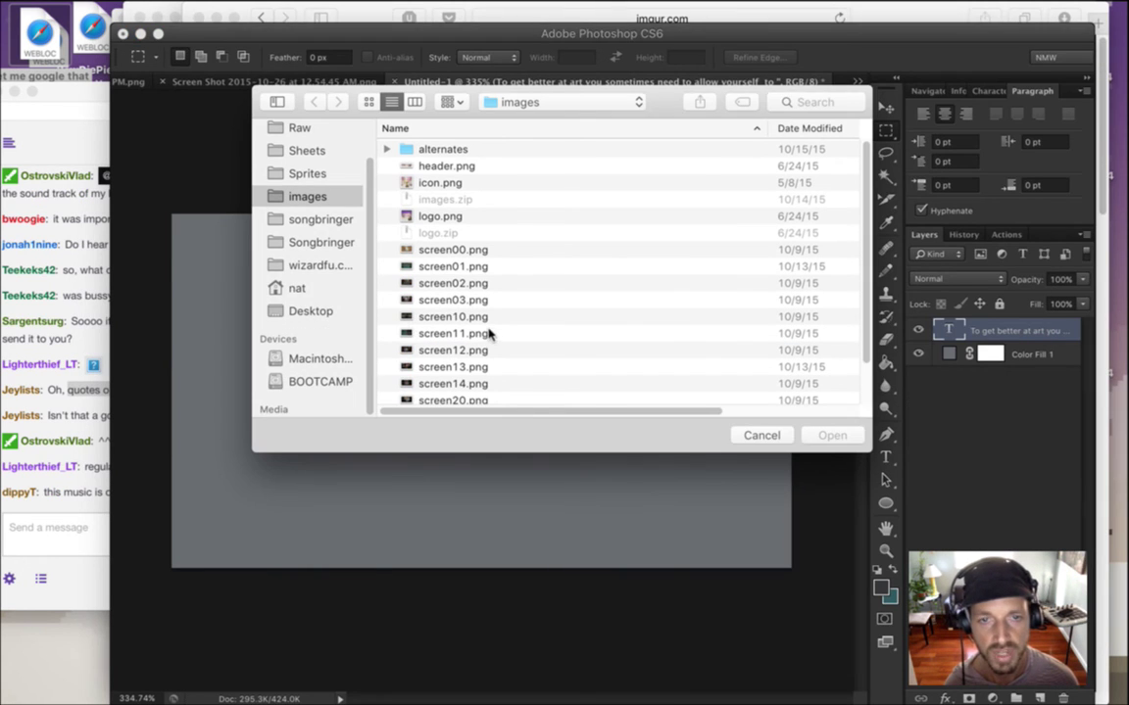
{"action": "left_click_drag", "start_coordinate": [674, 101], "coordinate": [897, 96]}
{"action": "scroll", "coordinate": [578, 255], "scroll_direction": "up", "scroll_amount": 2}
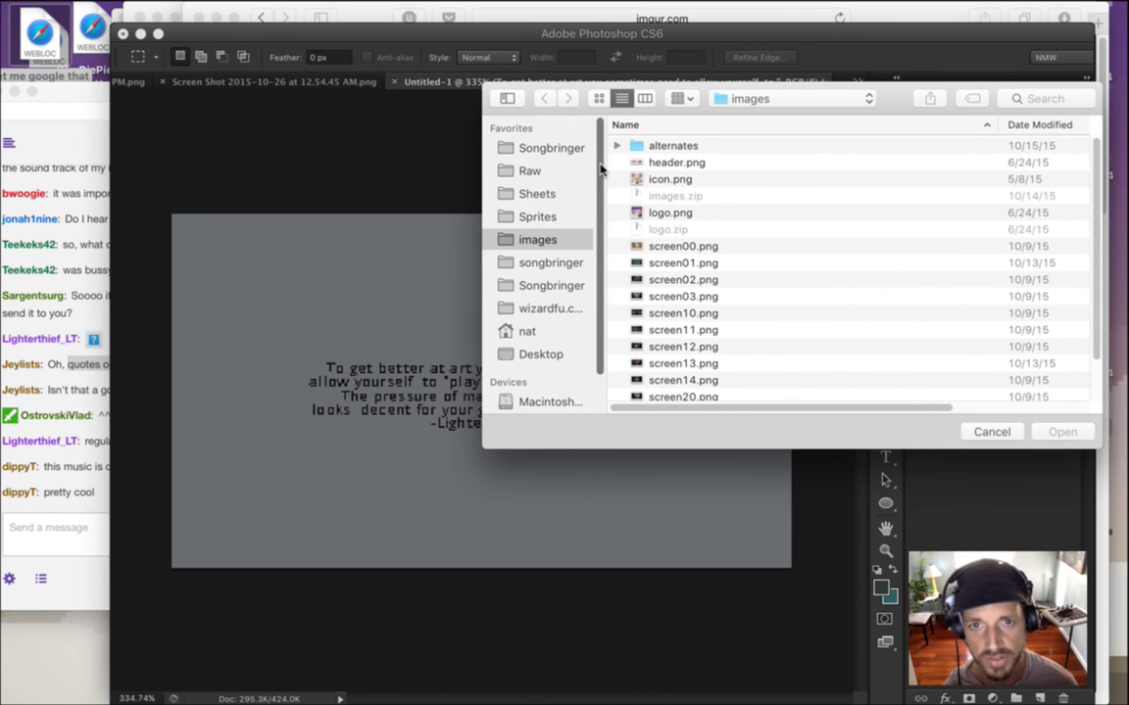
{"action": "left_click", "coordinate": [540, 354]}
{"action": "double_click", "coordinate": [701, 229]}
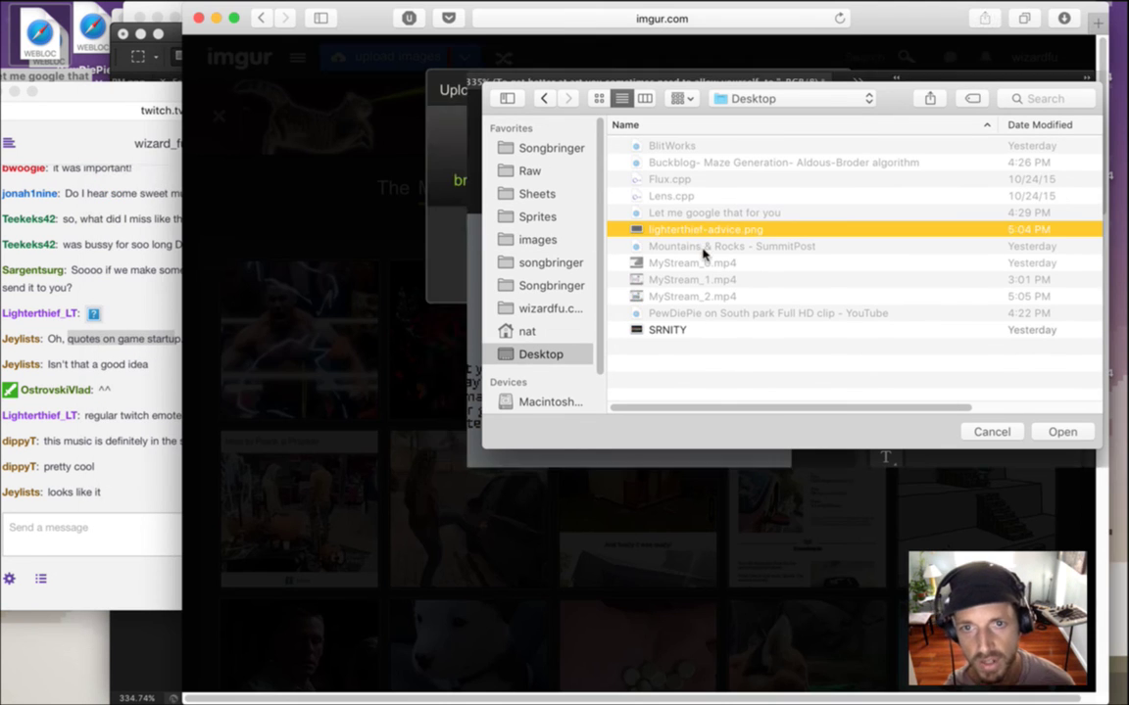
{"action": "left_click", "coordinate": [737, 357]}
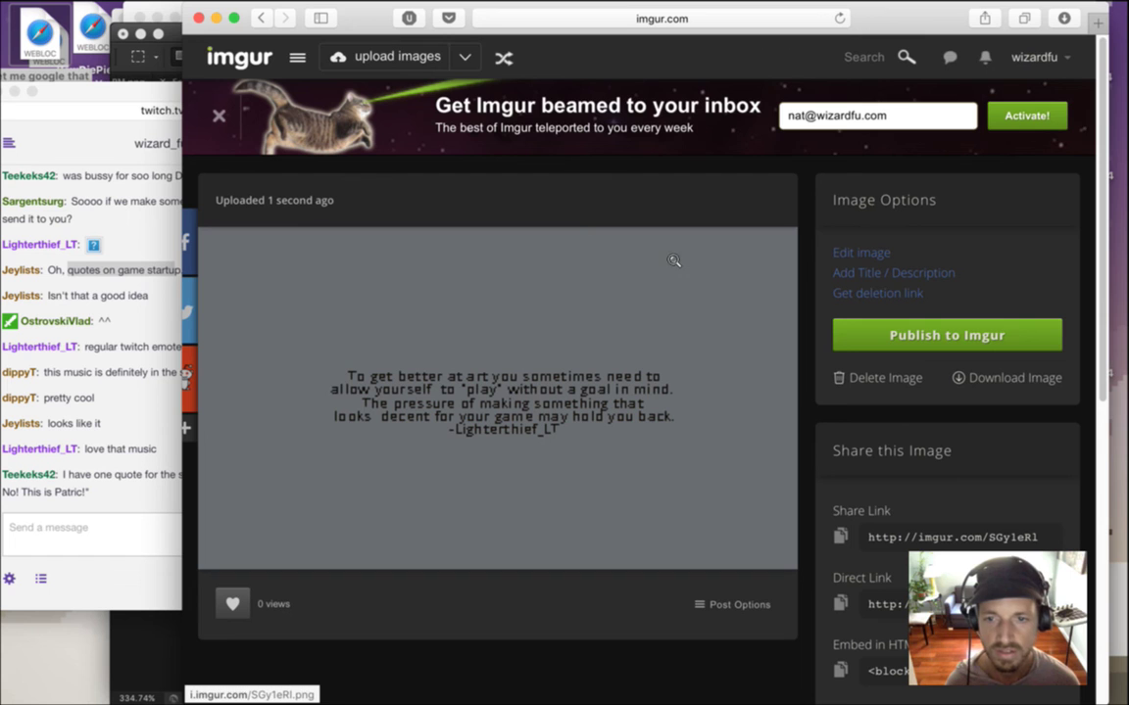
Copy the uploaded image's page link and post it as a message in the Twitch chat.
{"action": "left_click", "coordinate": [768, 19]}
{"action": "key", "text": "super+c"}
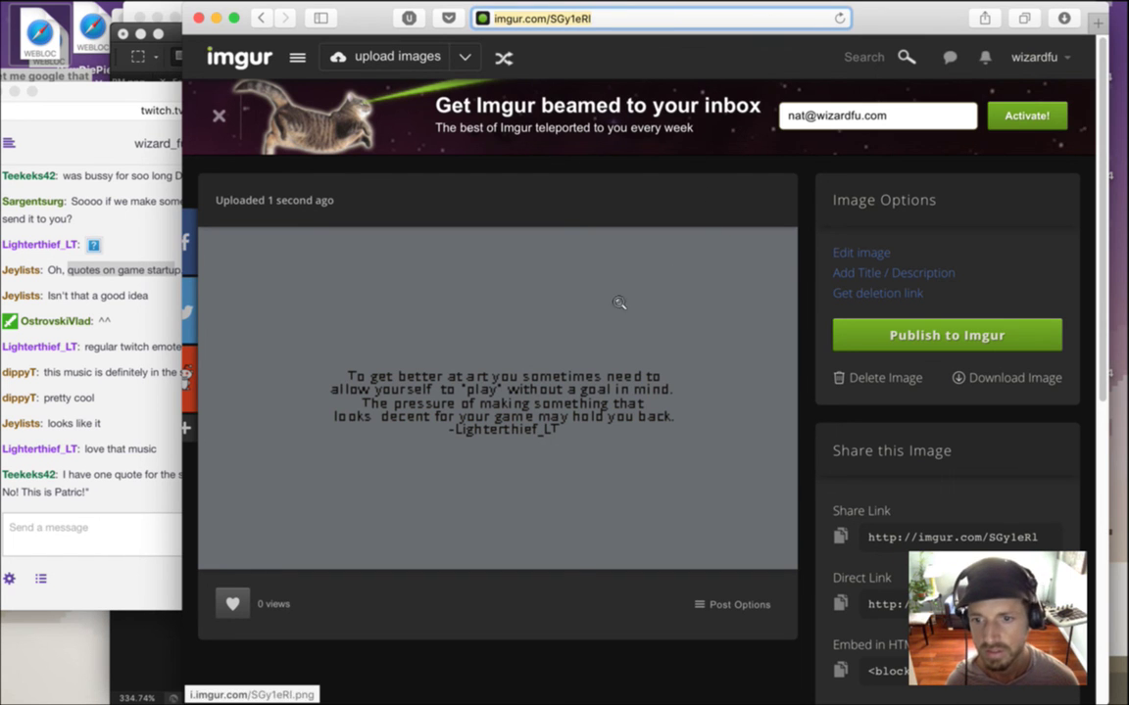
{"action": "left_click", "coordinate": [88, 539]}
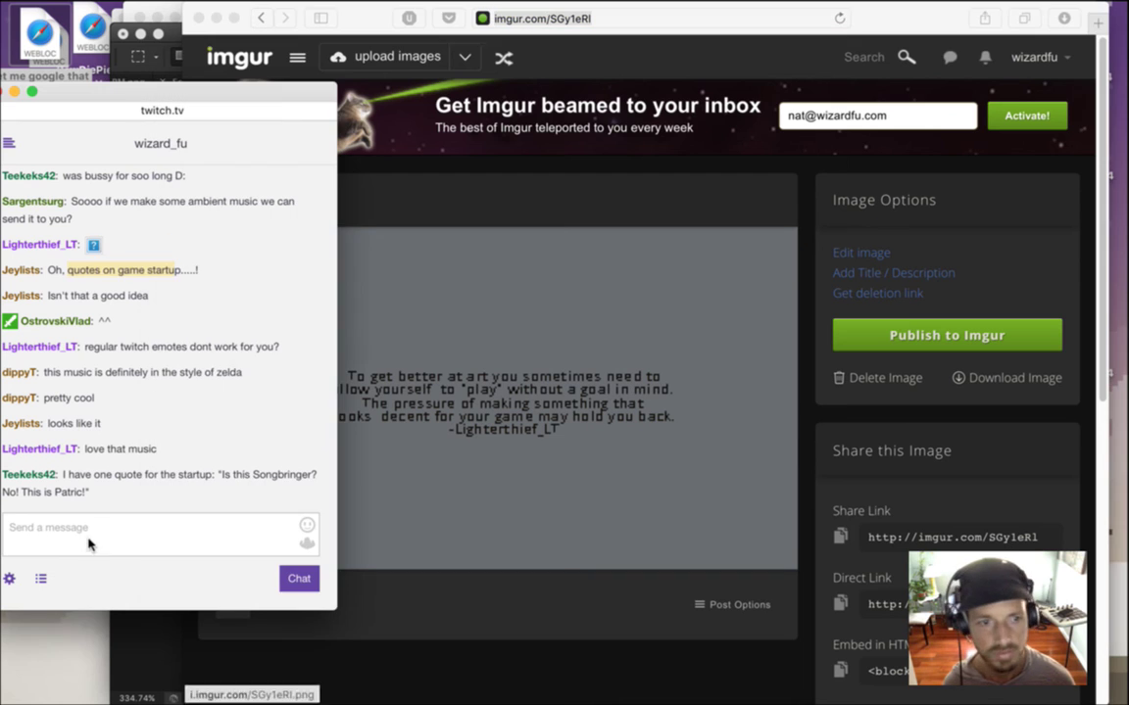
{"action": "key", "text": "super+v"}
{"action": "key", "text": "Return"}
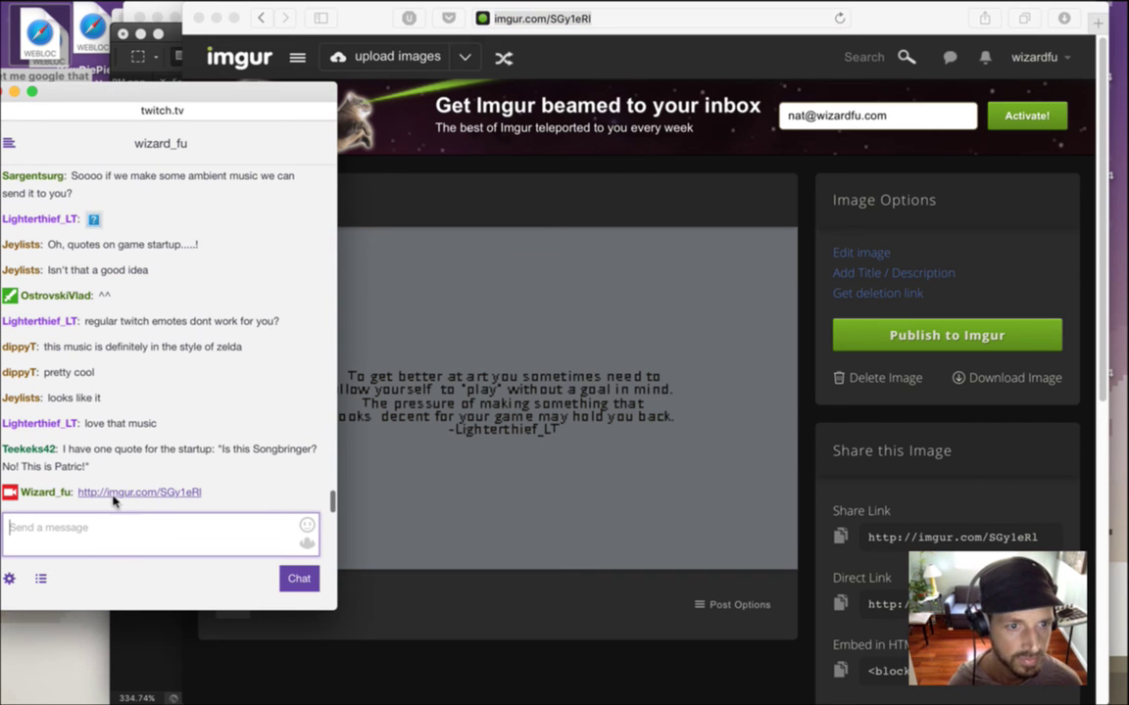
Read the chat messages about the startup quote and regular Twitch emotes, and return to the Imgur page.
{"action": "left_click_drag", "start_coordinate": [97, 452], "coordinate": [160, 467]}
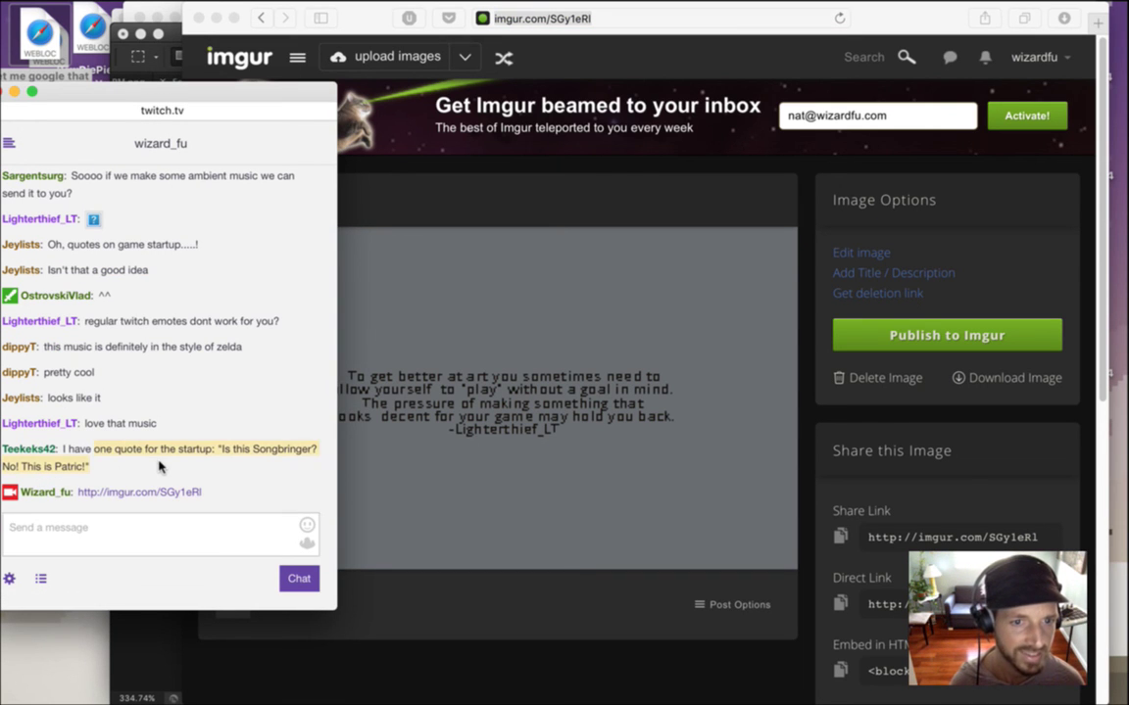
{"action": "left_click", "coordinate": [158, 467]}
{"action": "left_click_drag", "start_coordinate": [127, 449], "coordinate": [156, 472]}
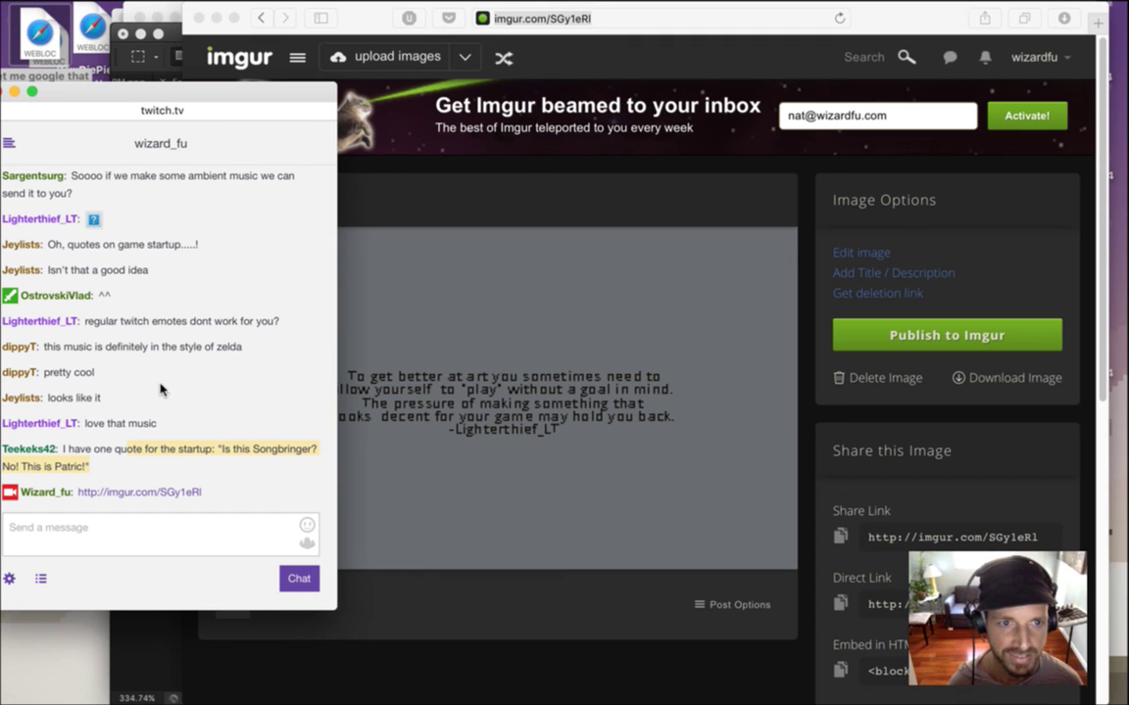
{"action": "left_click_drag", "start_coordinate": [104, 321], "coordinate": [183, 334]}
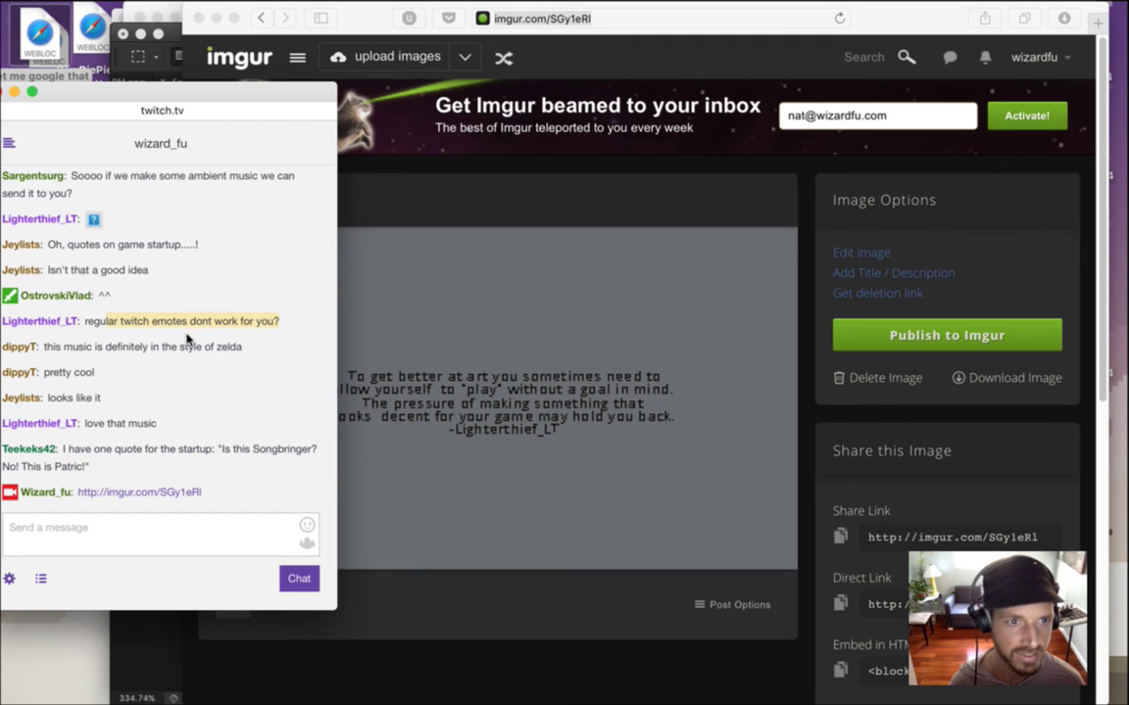
{"action": "left_click", "coordinate": [169, 325]}
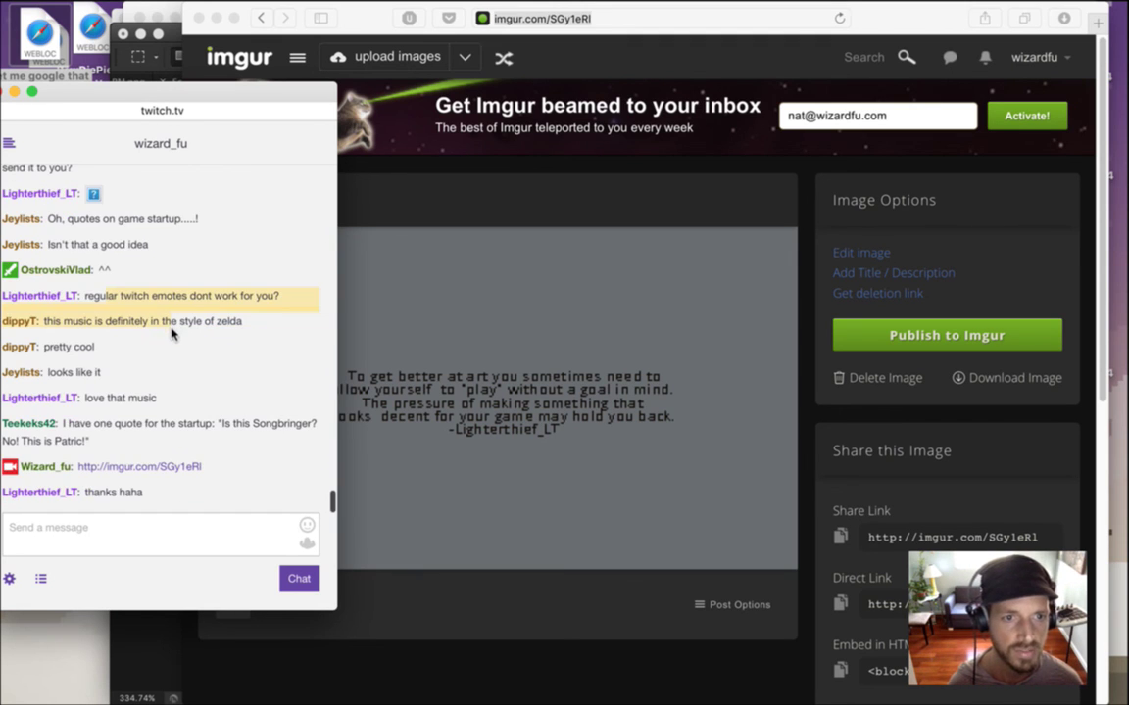
{"action": "left_click_drag", "start_coordinate": [103, 295], "coordinate": [150, 296]}
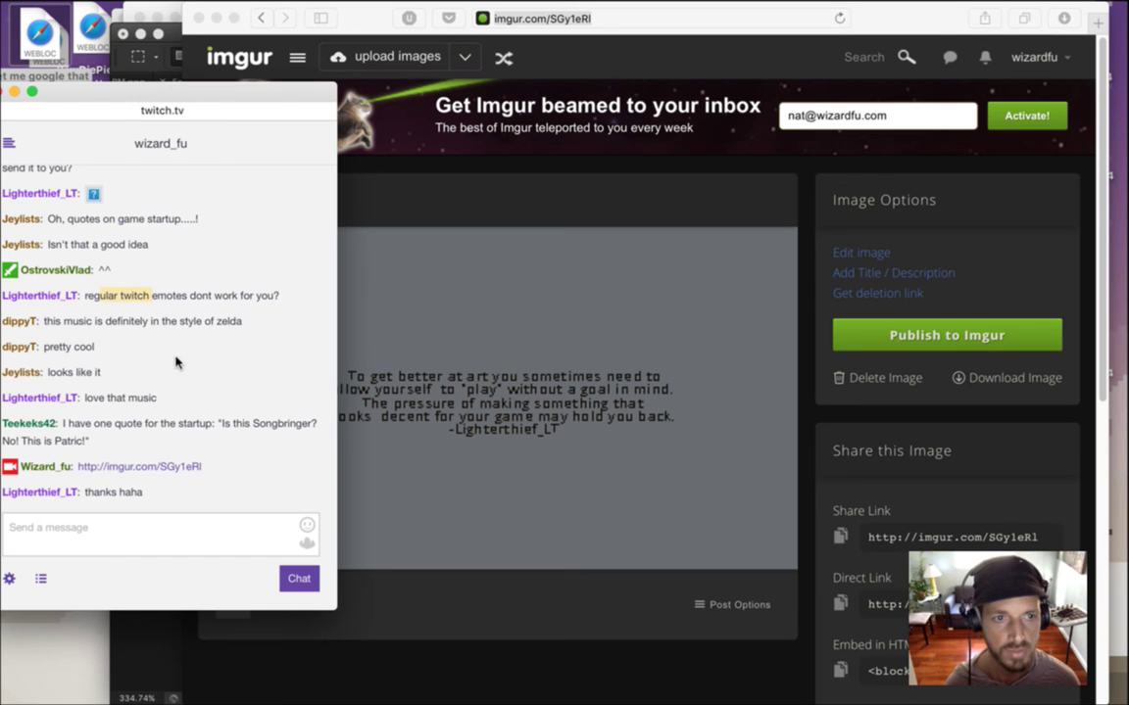
{"action": "mouse_move", "coordinate": [94, 196]}
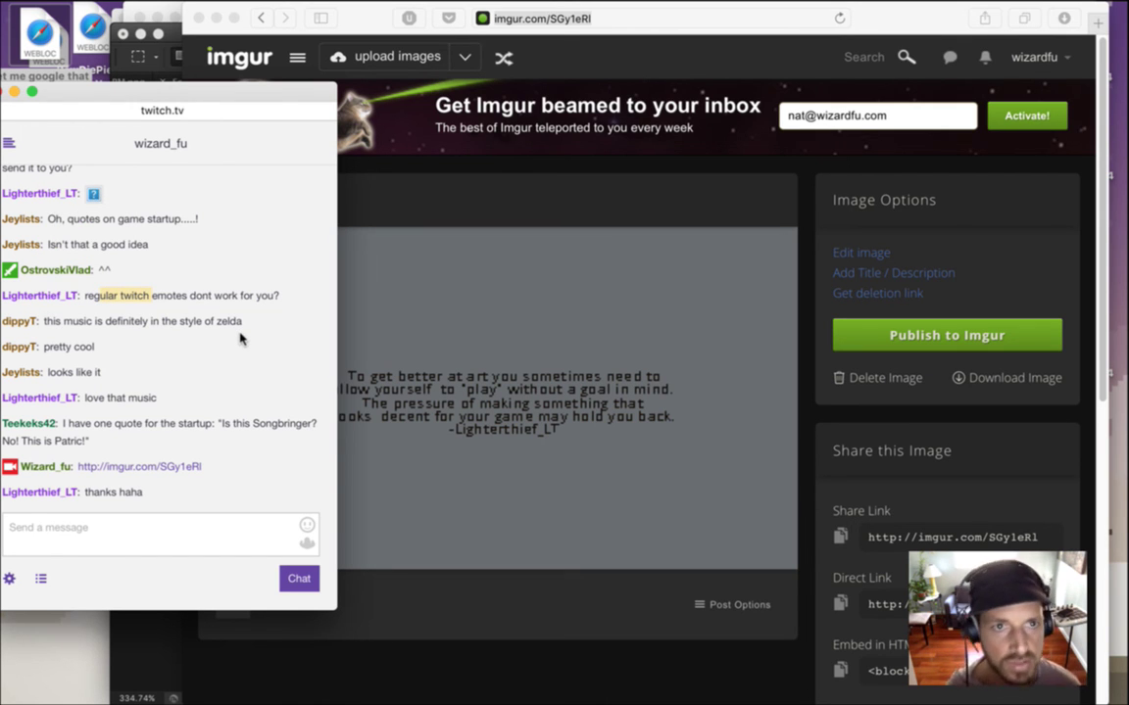
{"action": "left_click", "coordinate": [357, 16]}
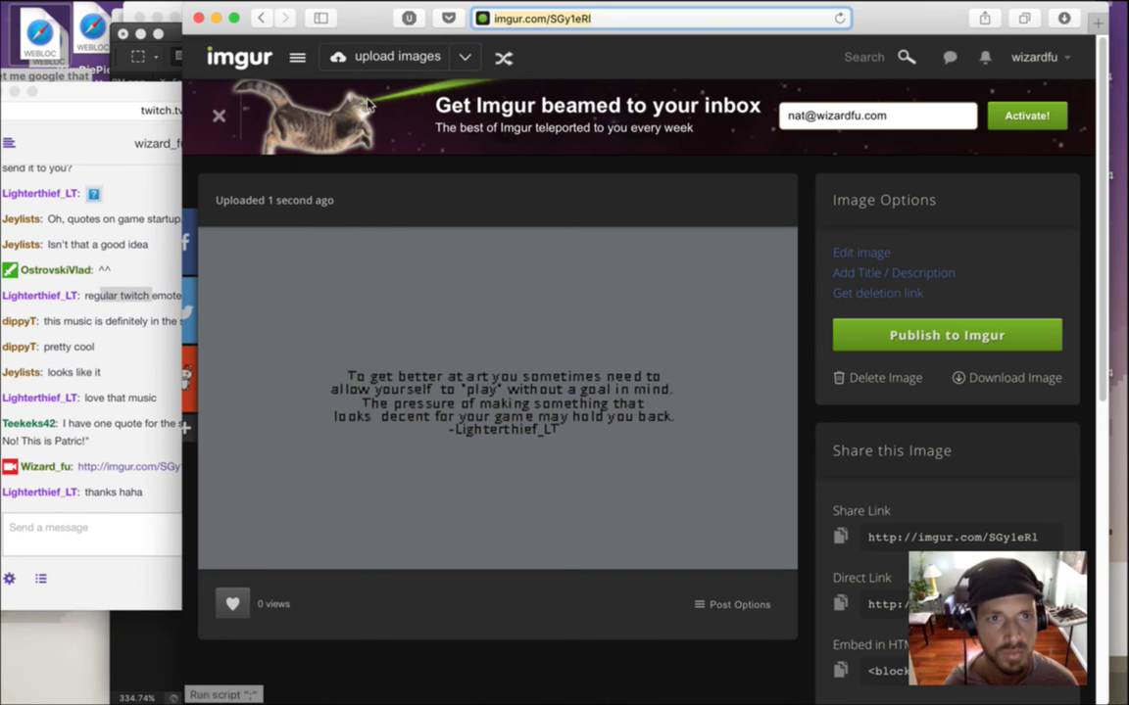